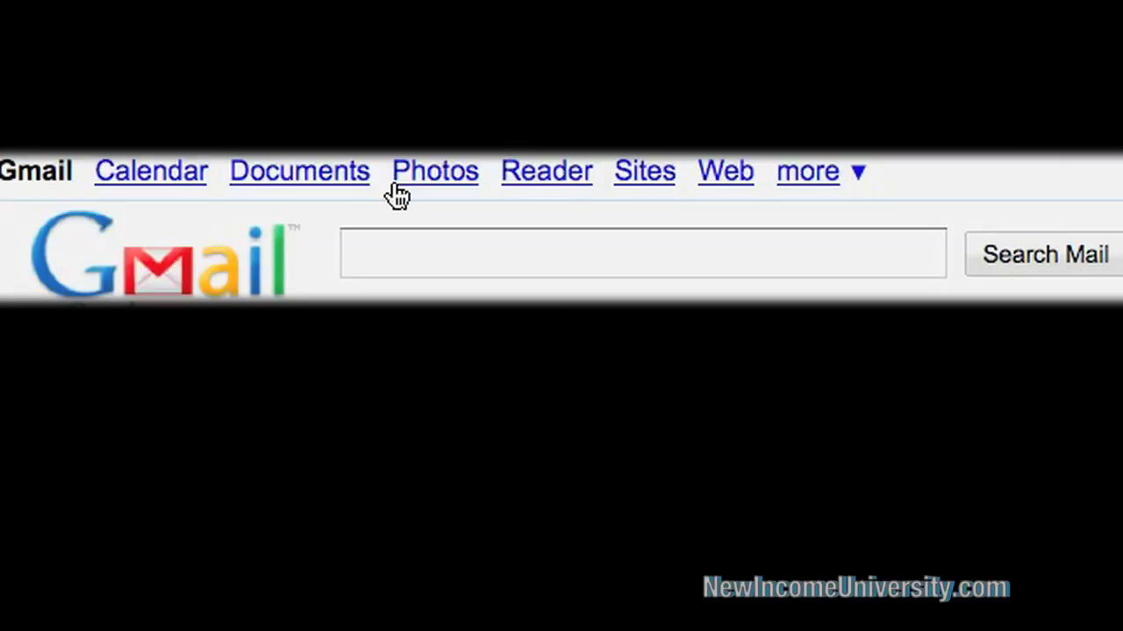
# Switch from Gmail to Google Docs and create a new form.
pyautogui.click(294, 172)
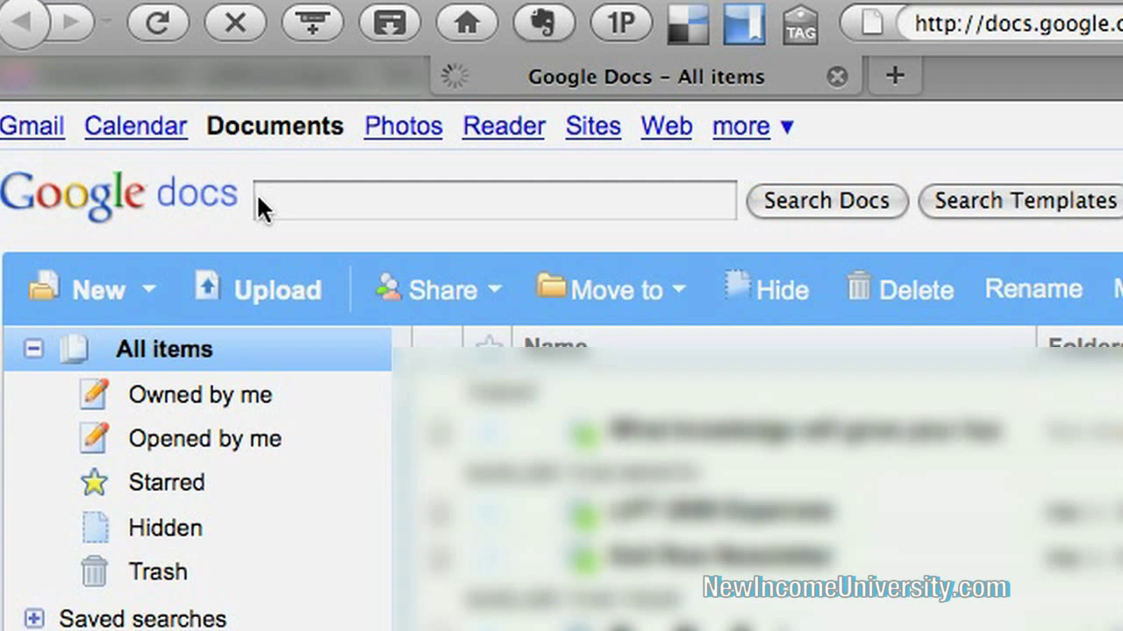
pyautogui.click(148, 284)
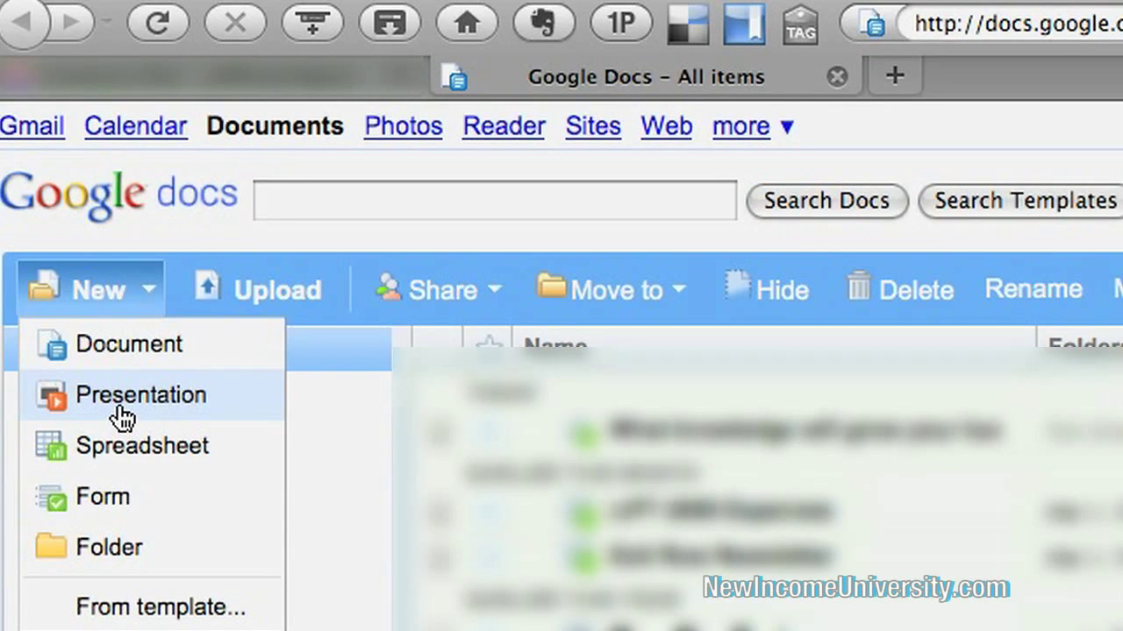
pyautogui.click(103, 497)
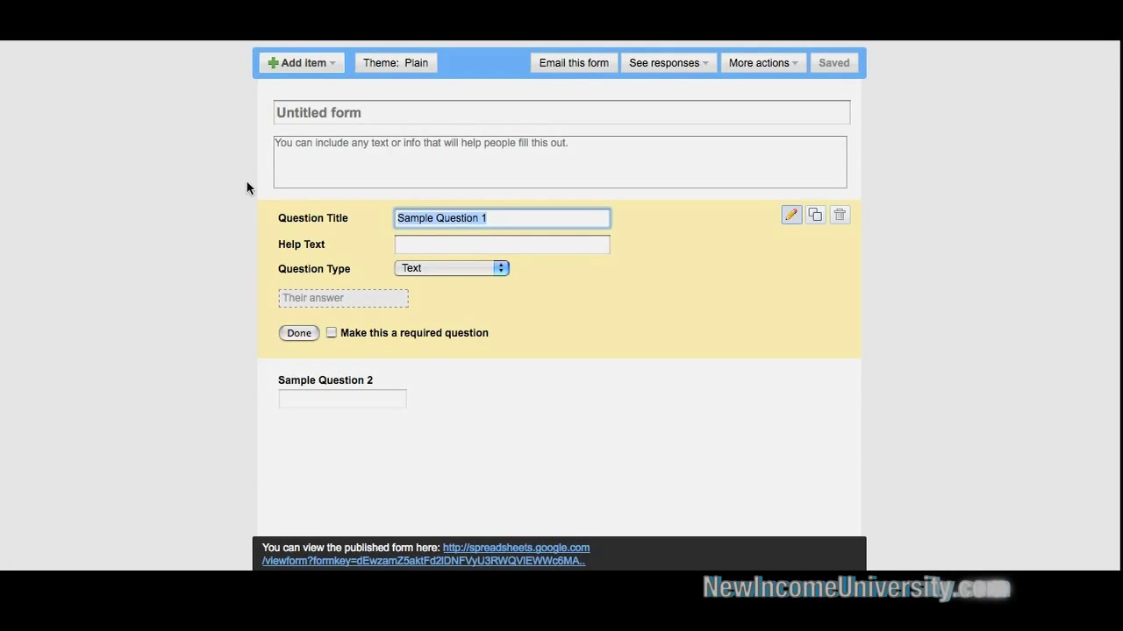
# Title the form "How to protect your cat when it's cold".
pyautogui.click(349, 116)
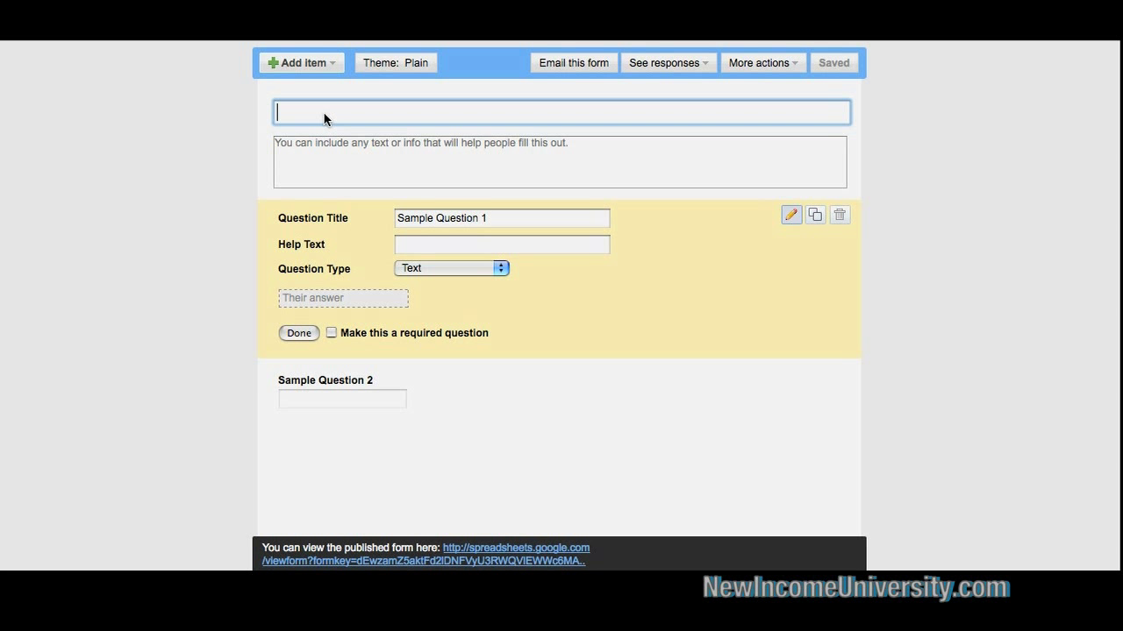
pyautogui.write('How')
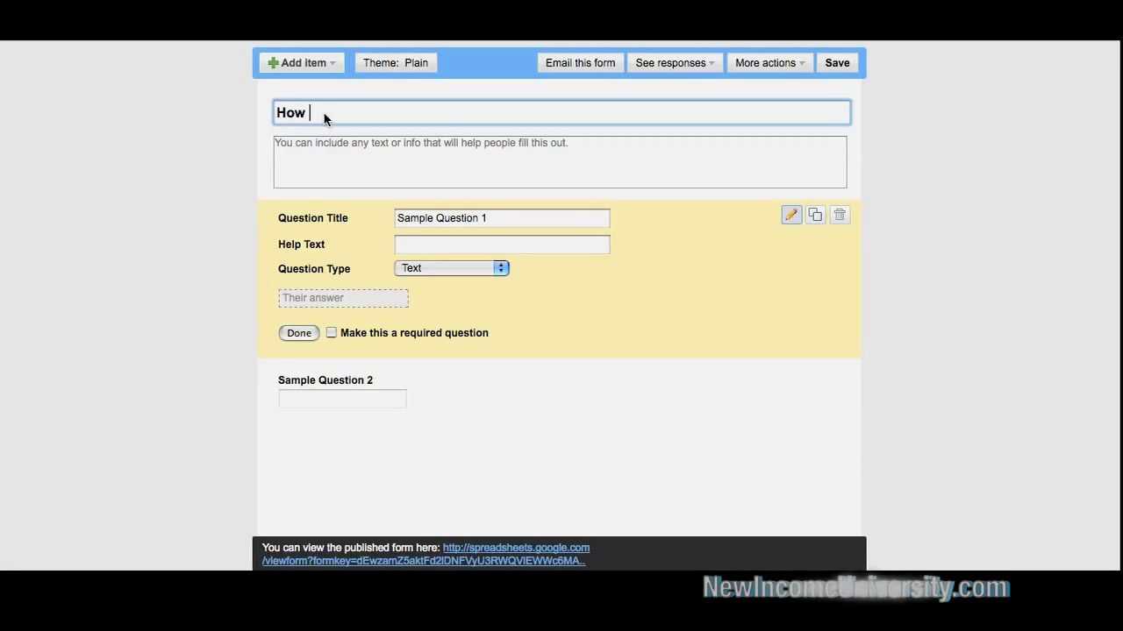
pyautogui.write(' to protect yo')
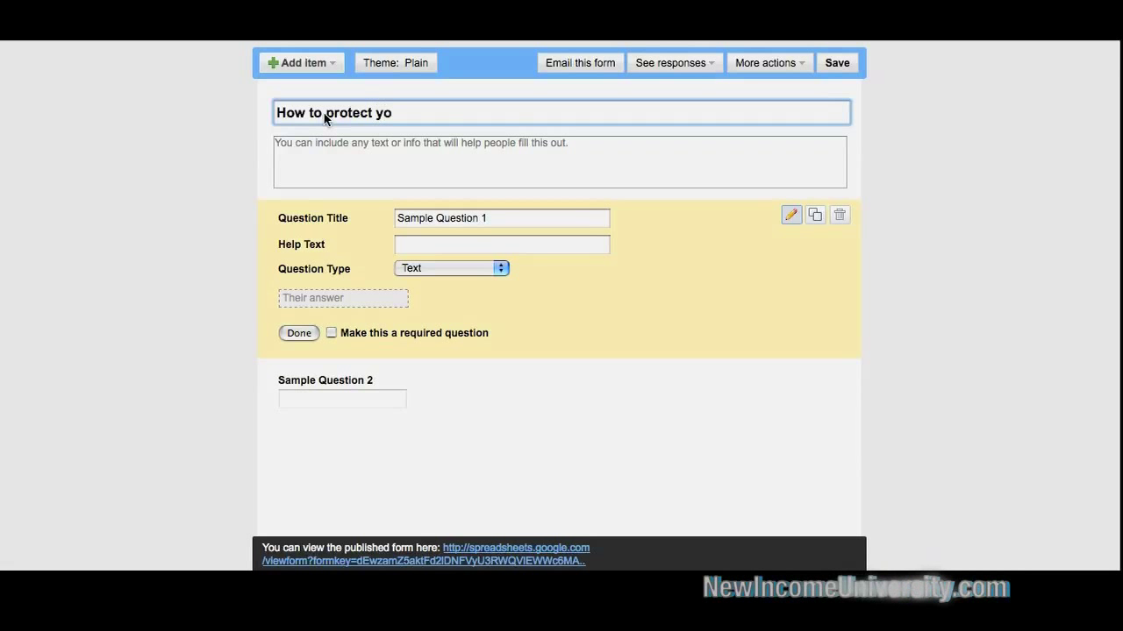
pyautogui.write('ur cat when its cold')
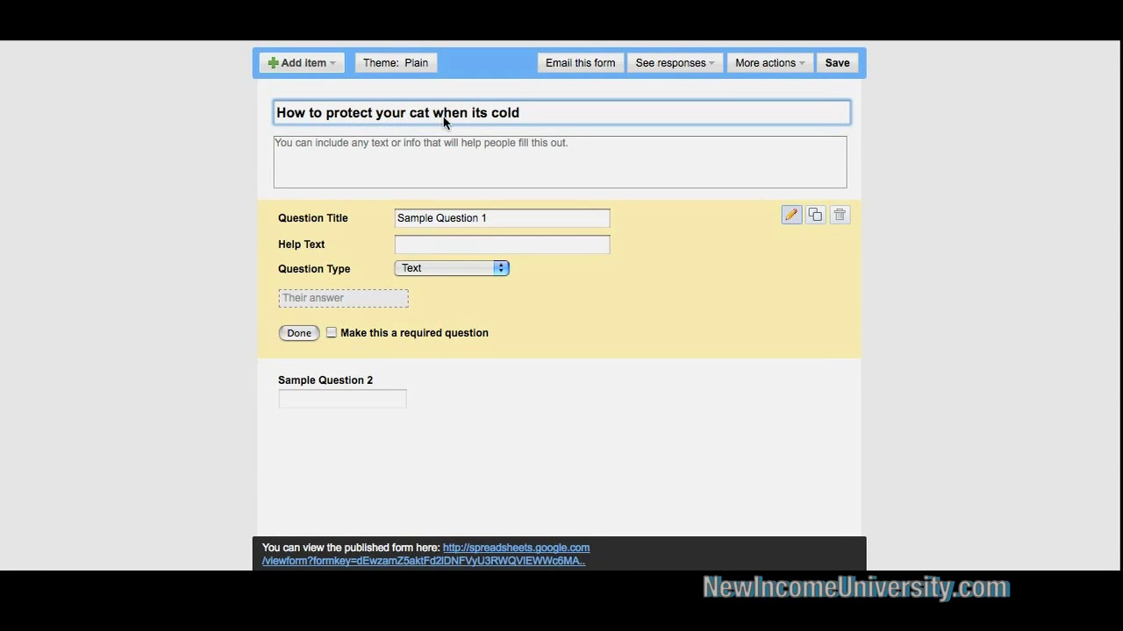
pyautogui.click(482, 114)
# Replace the first sample question's title with "Do you own a cat?".
pyautogui.click(408, 220)
pyautogui.press('BackSpace')
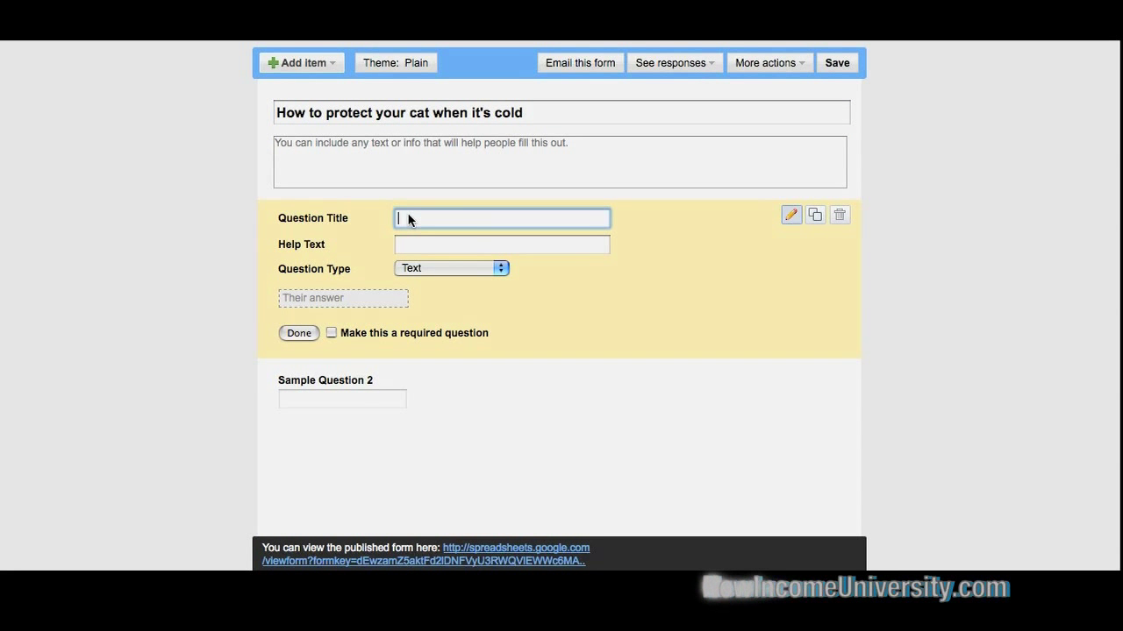
pyautogui.write('Do you ')
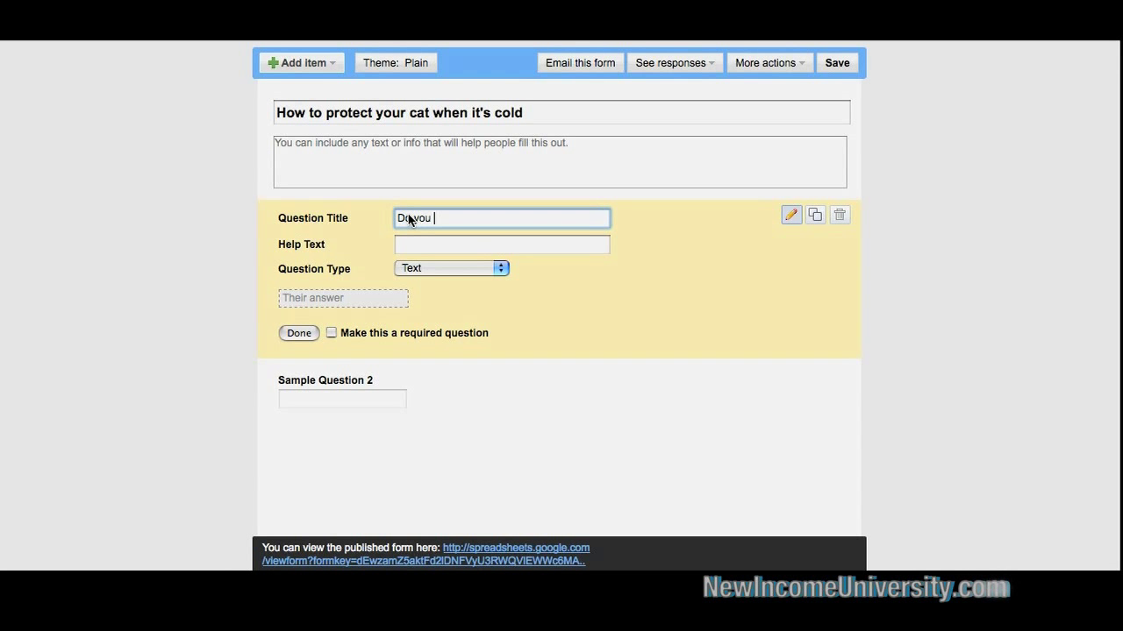
pyautogui.write('own a cat')
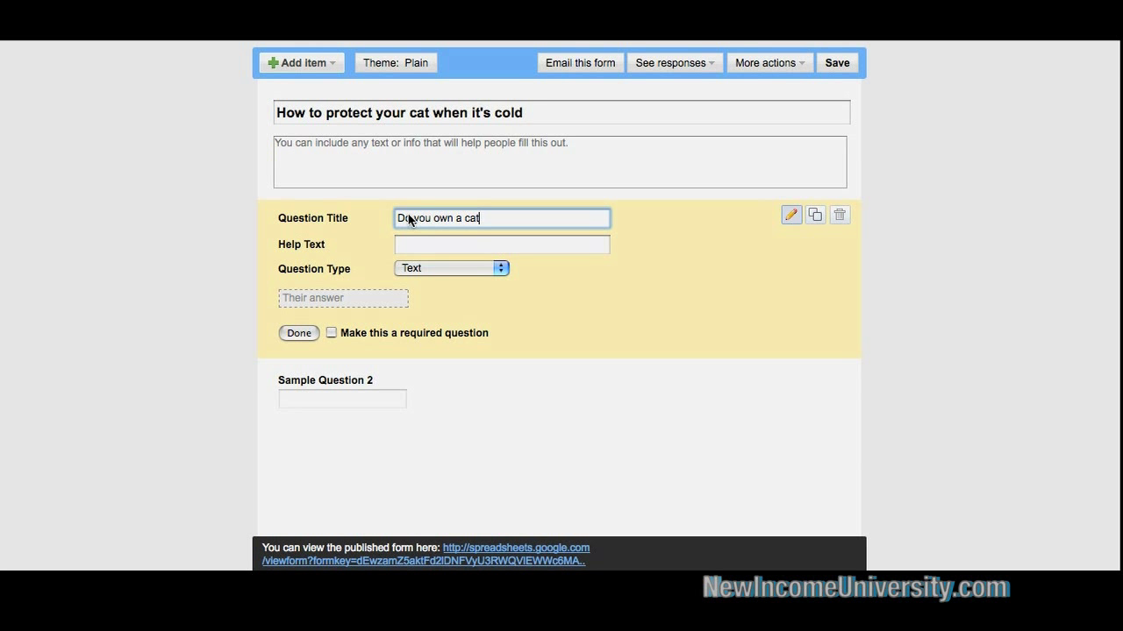
pyautogui.write('?')
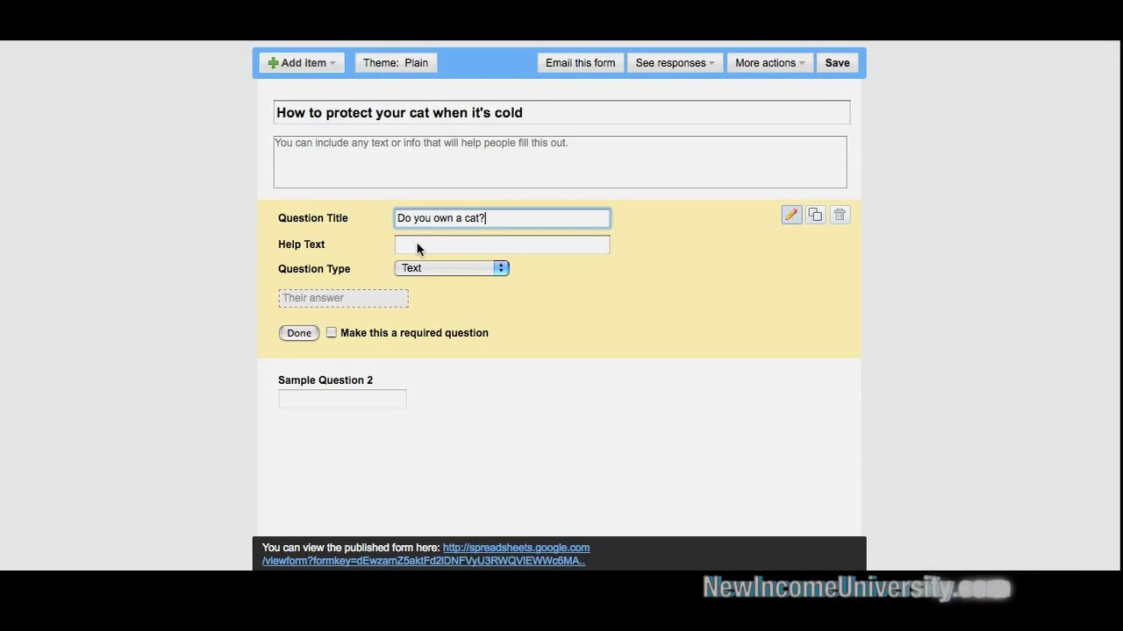
# Make the cat ownership question a required multiple choice question with the options "Yes" and "No".
pyautogui.click(432, 269)
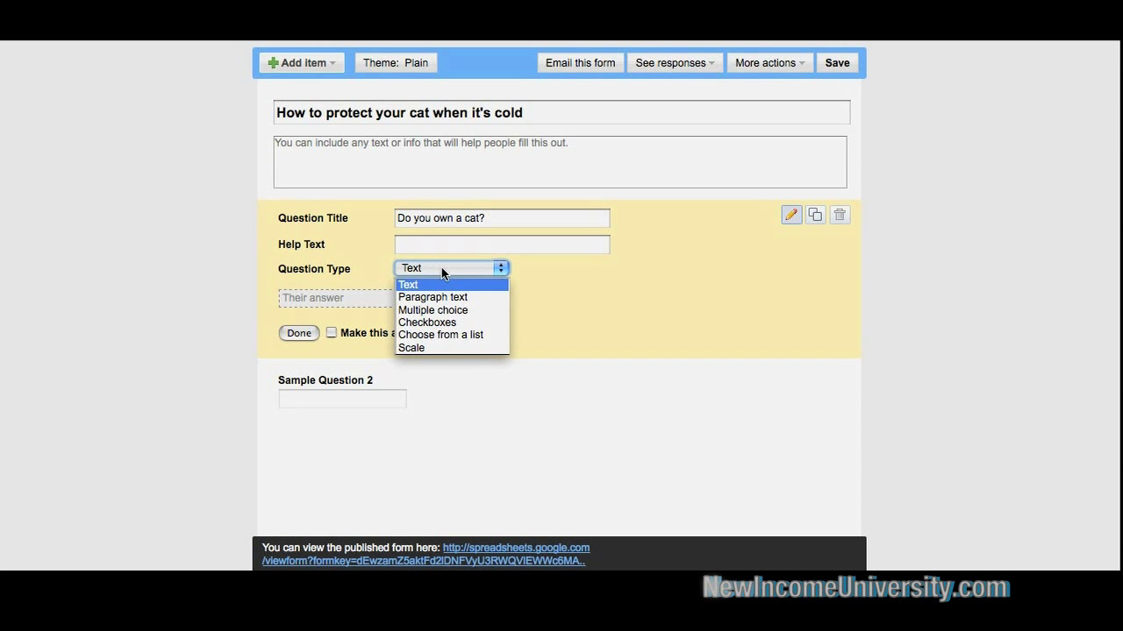
pyautogui.click(472, 311)
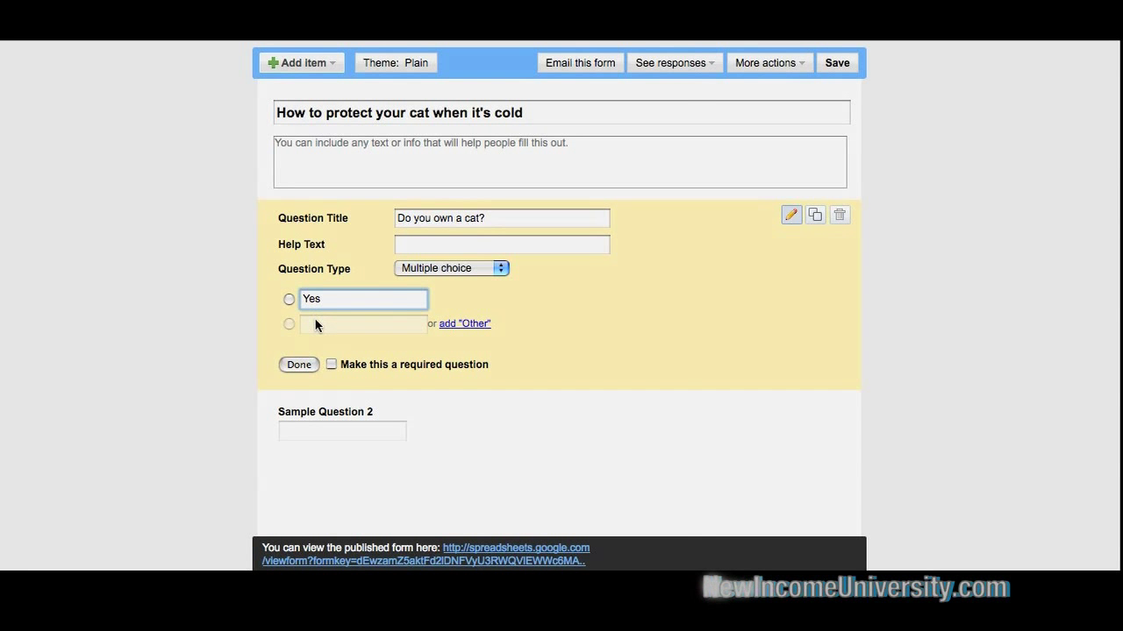
pyautogui.click(316, 324)
pyautogui.write('No')
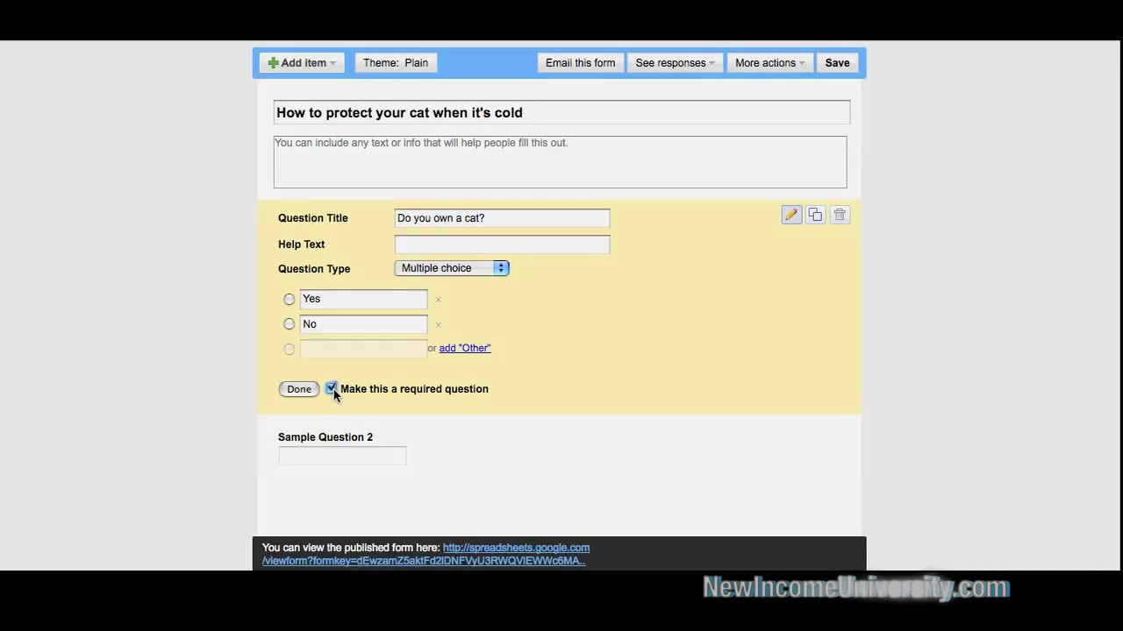
# Title the second question "Do you live in an area that gets cold" and set its type to Checkboxes.
pyautogui.click(334, 454)
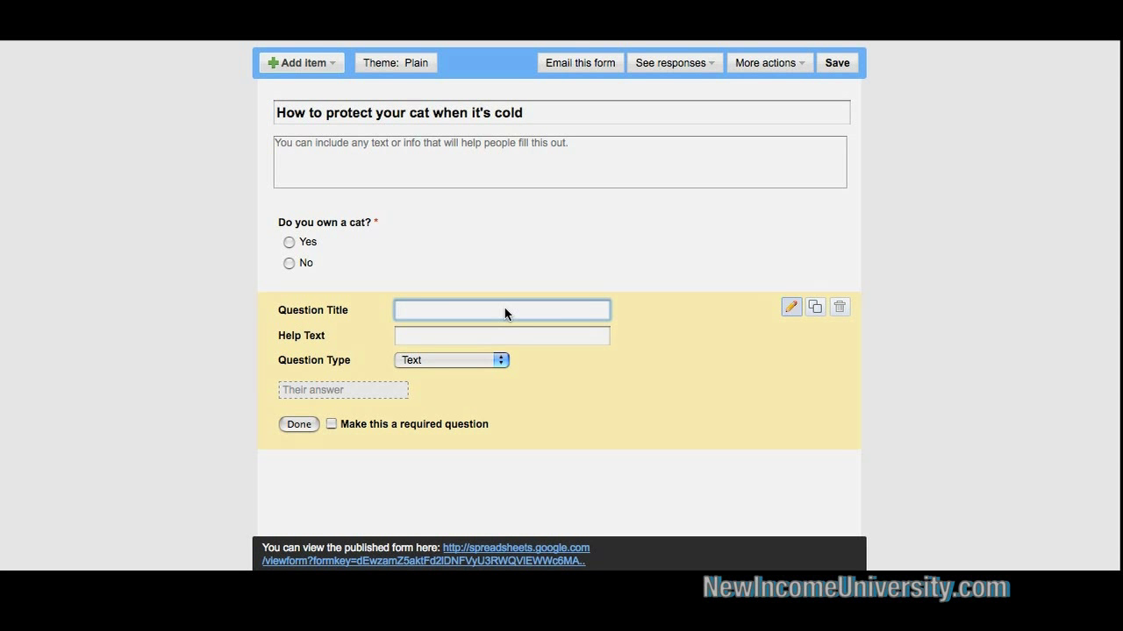
pyautogui.write('Do you live in a n area that gets cold')
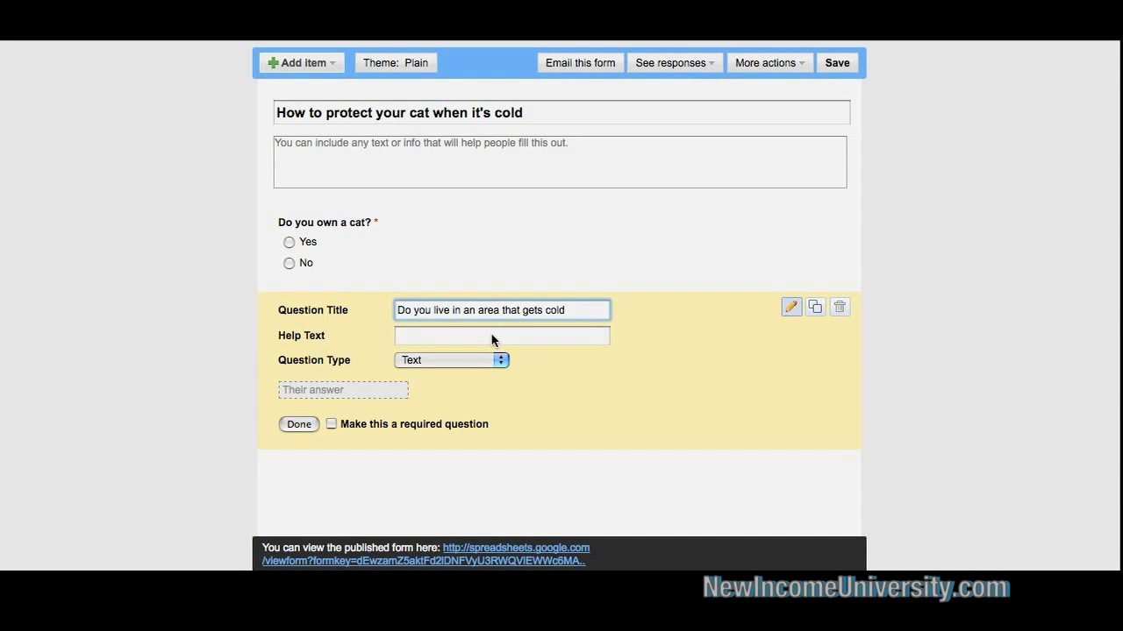
pyautogui.click(462, 361)
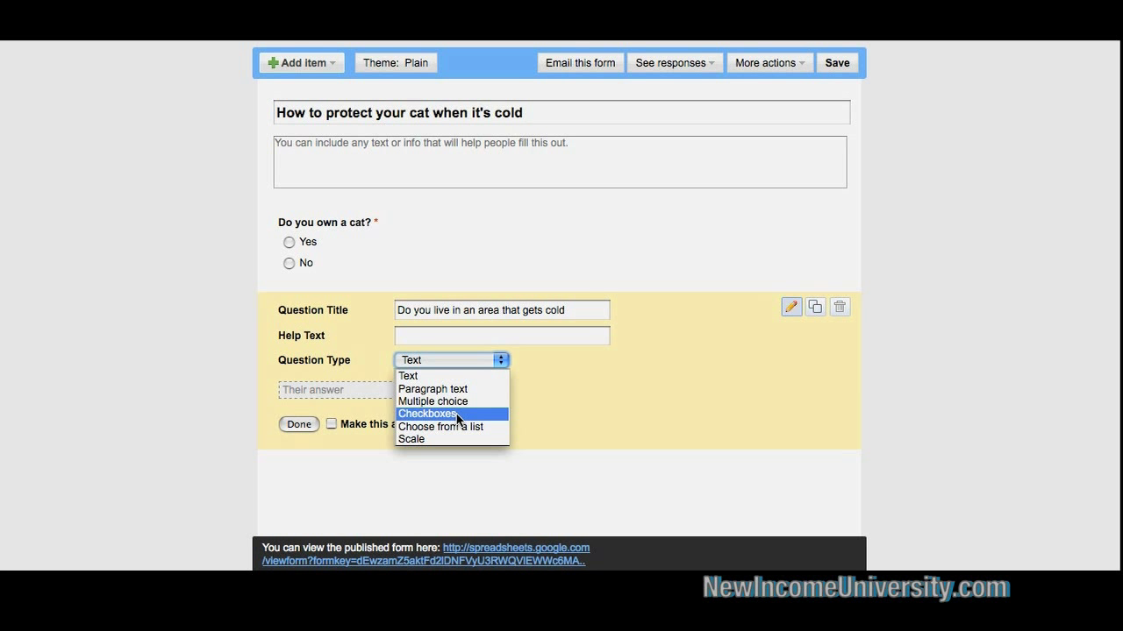
pyautogui.click(457, 419)
pyautogui.click(441, 343)
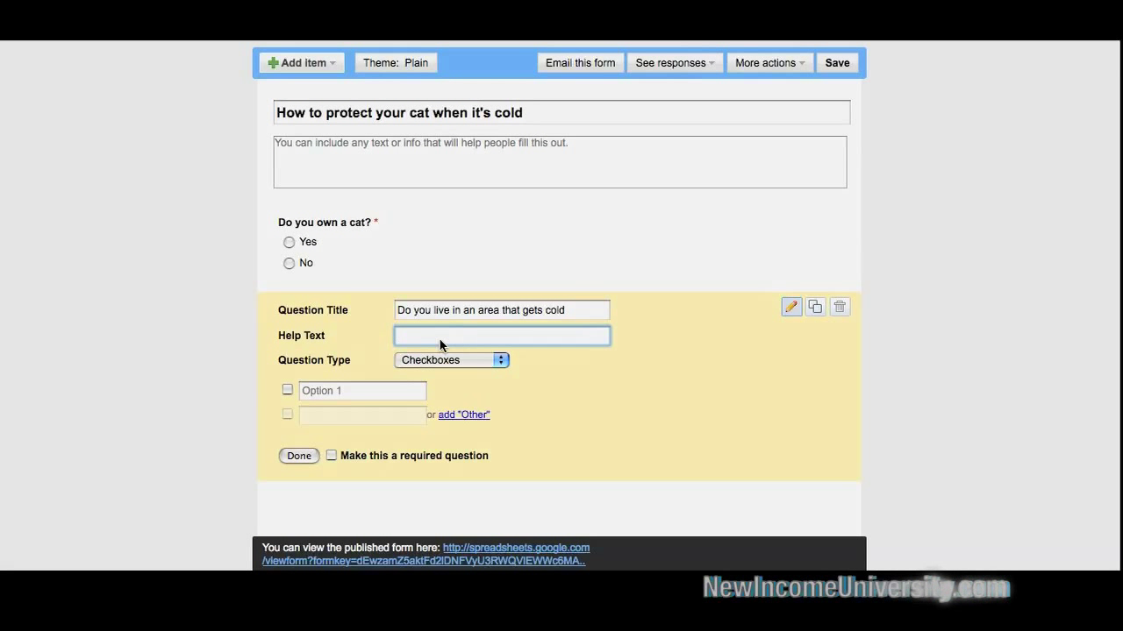
# Enter five checkbox options: "It gets below freezing", "It's cold in the morning and evenings", and "it's always / rarely / never cold where I live".
pyautogui.click(352, 394)
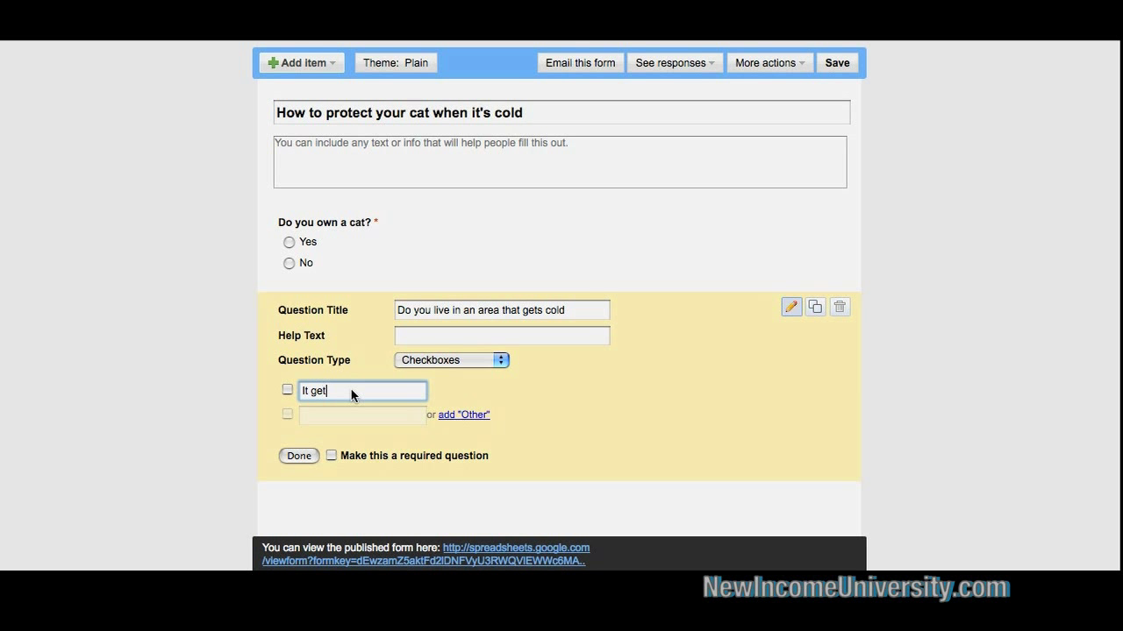
pyautogui.write('It gets below freezing')
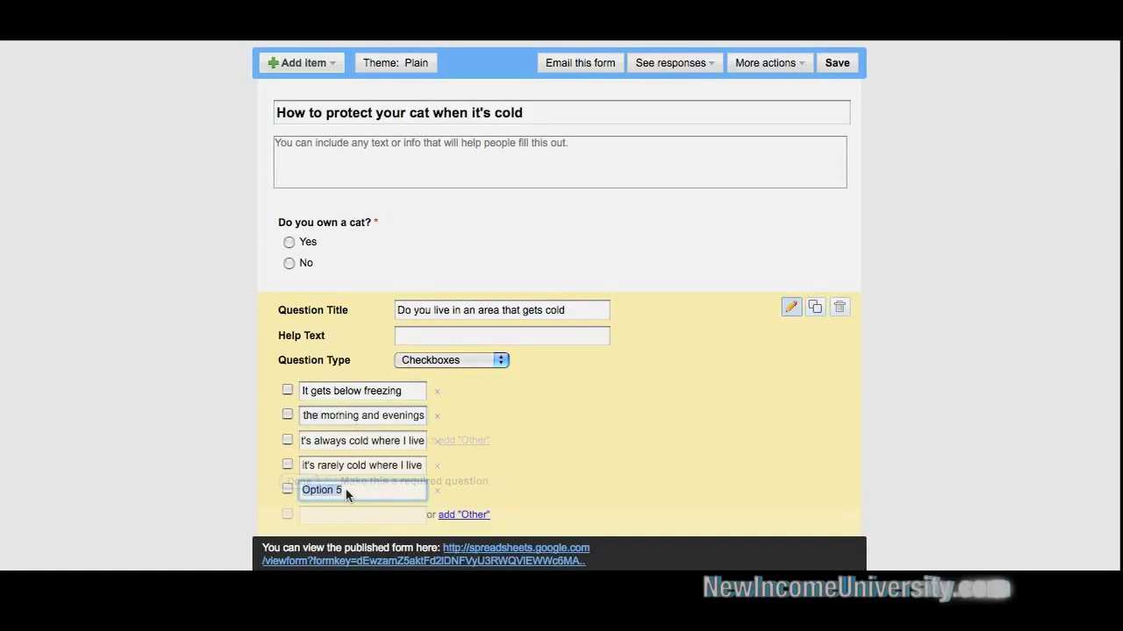
pyautogui.press('BackSpace')
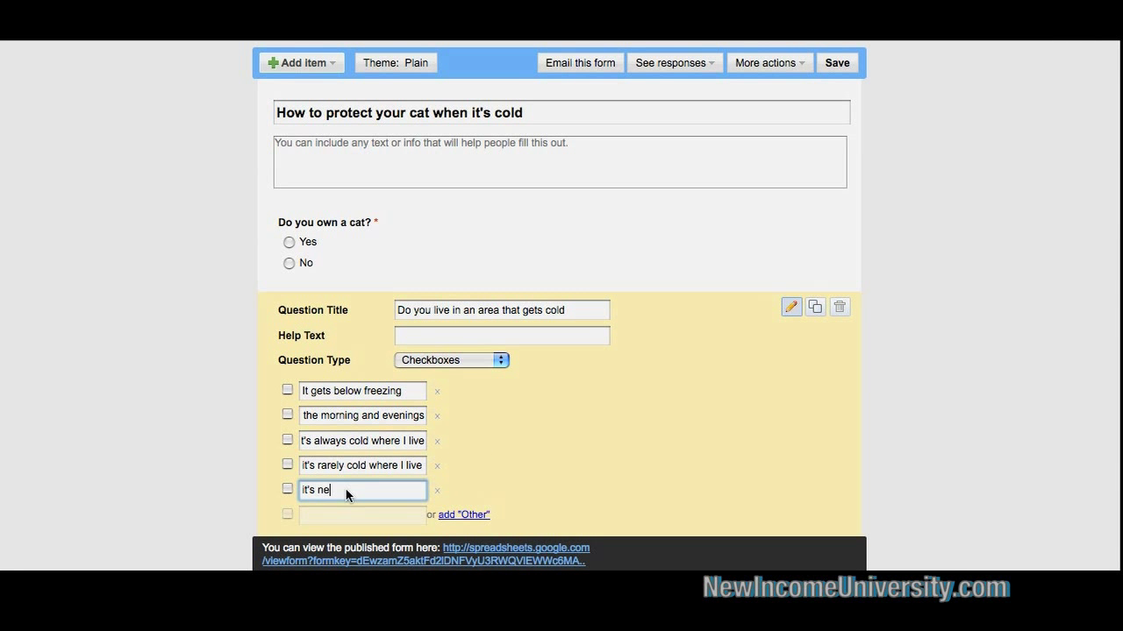
pyautogui.write("it's never cold where ")
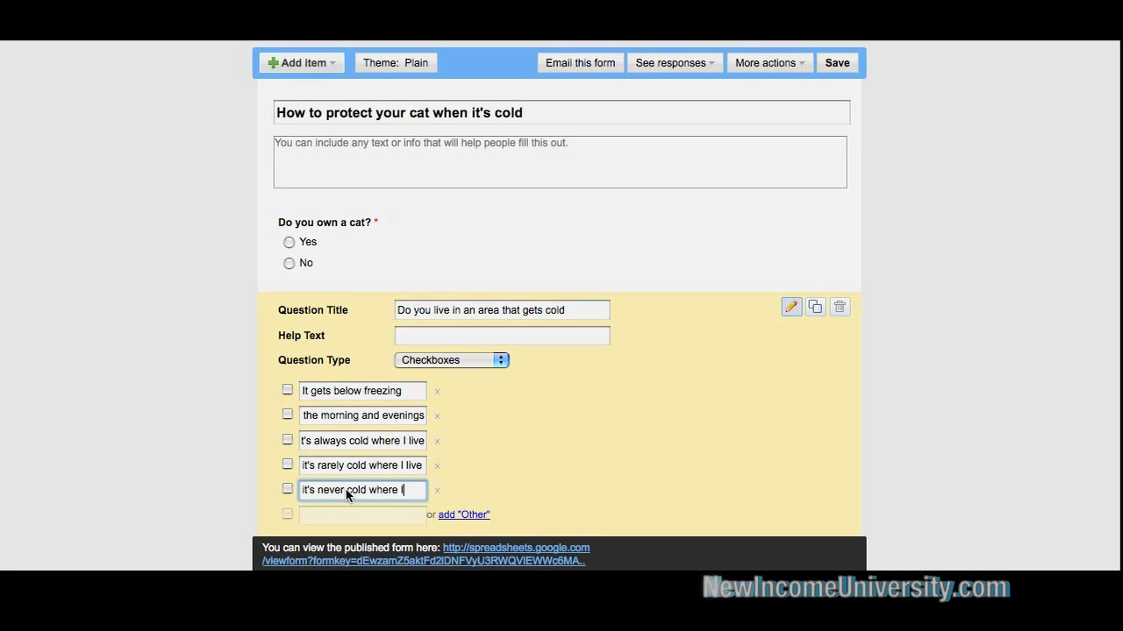
pyautogui.write('I live')
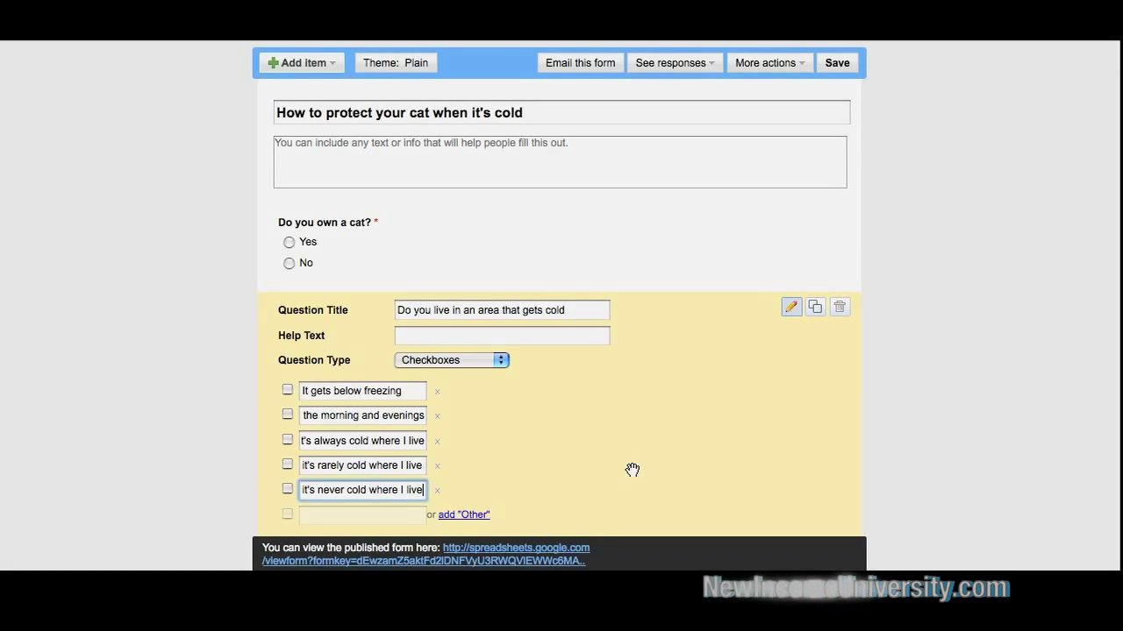
# Add a paragraph text question titled "Tell me if you have purchased any clothing for your cat".
pyautogui.click(362, 135)
pyautogui.click(337, 65)
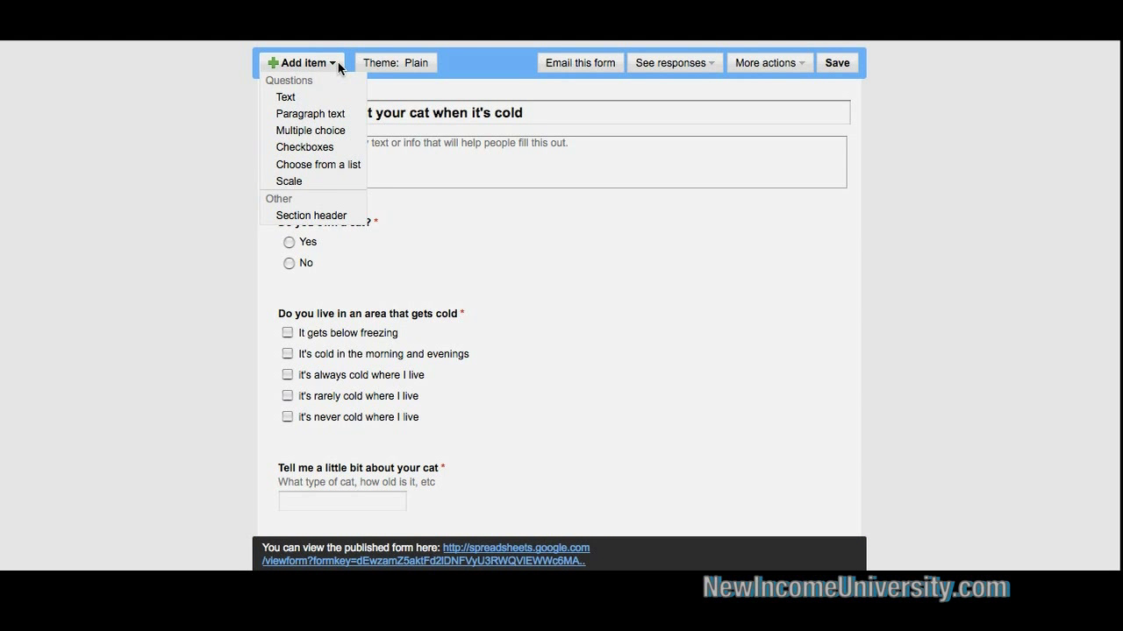
pyautogui.click(337, 114)
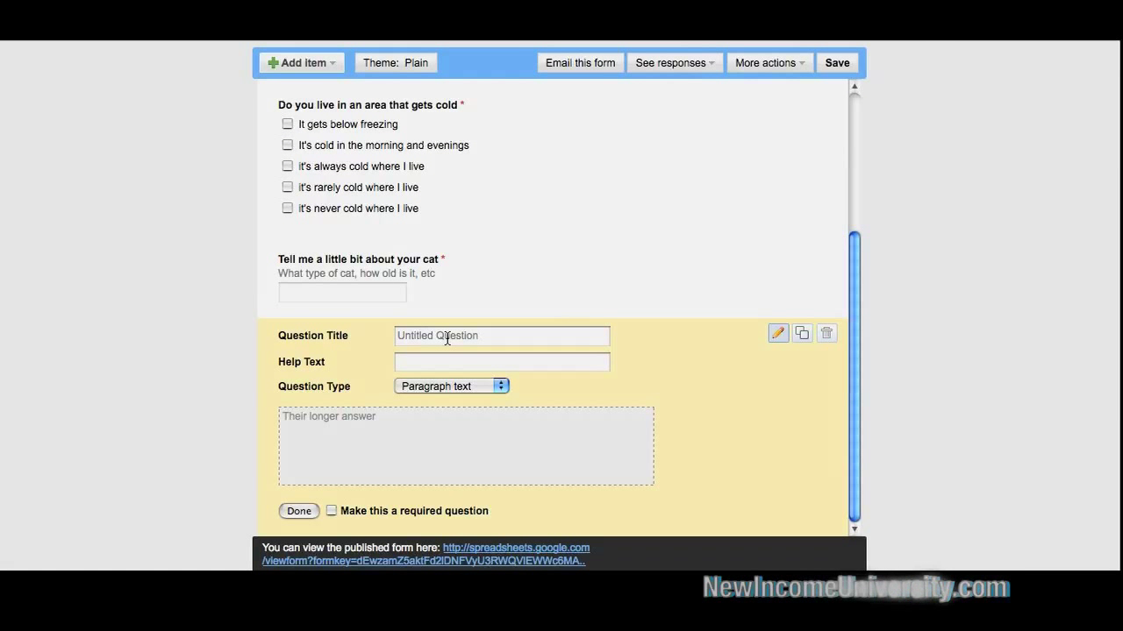
pyautogui.click(475, 336)
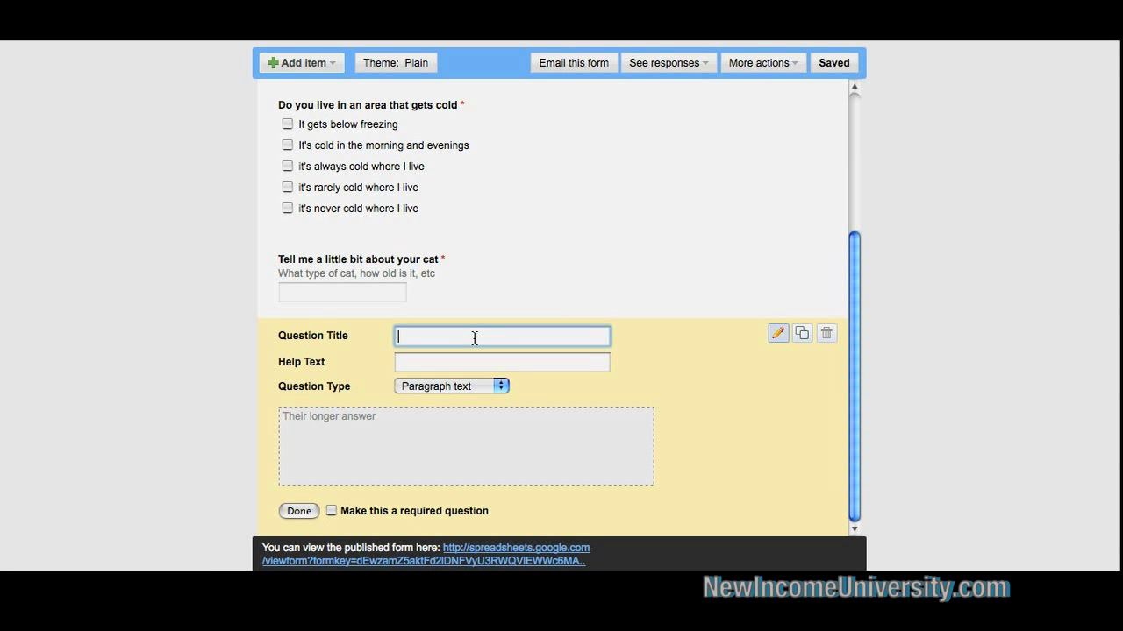
pyautogui.write('Tell me ')
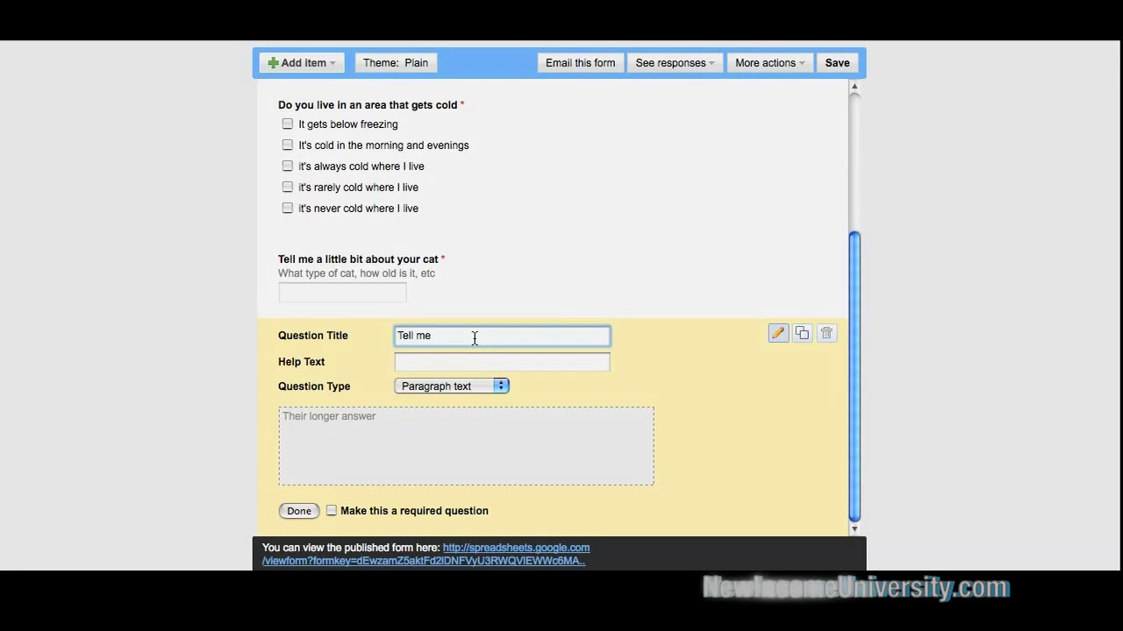
pyautogui.write('if you have')
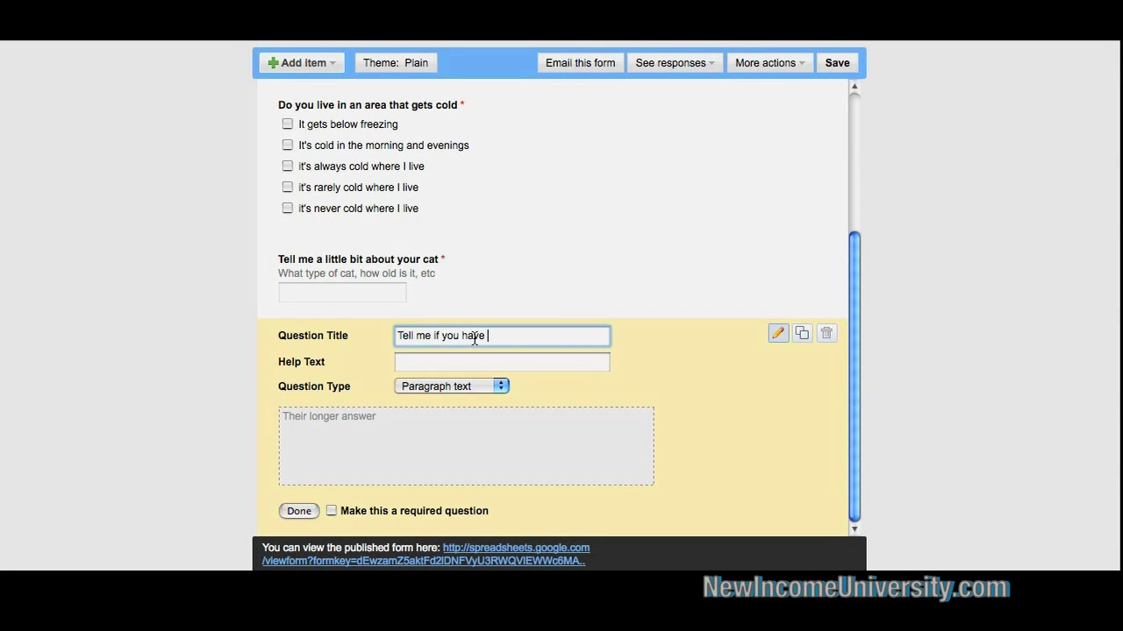
pyautogui.write(' purchased any ')
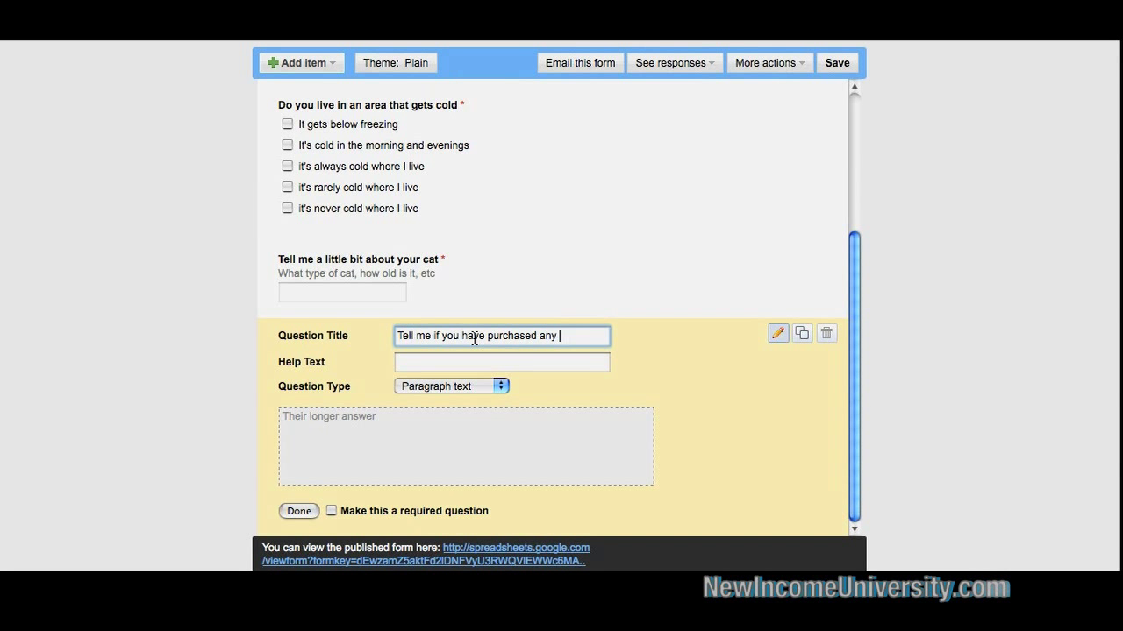
pyautogui.write('clothing f')
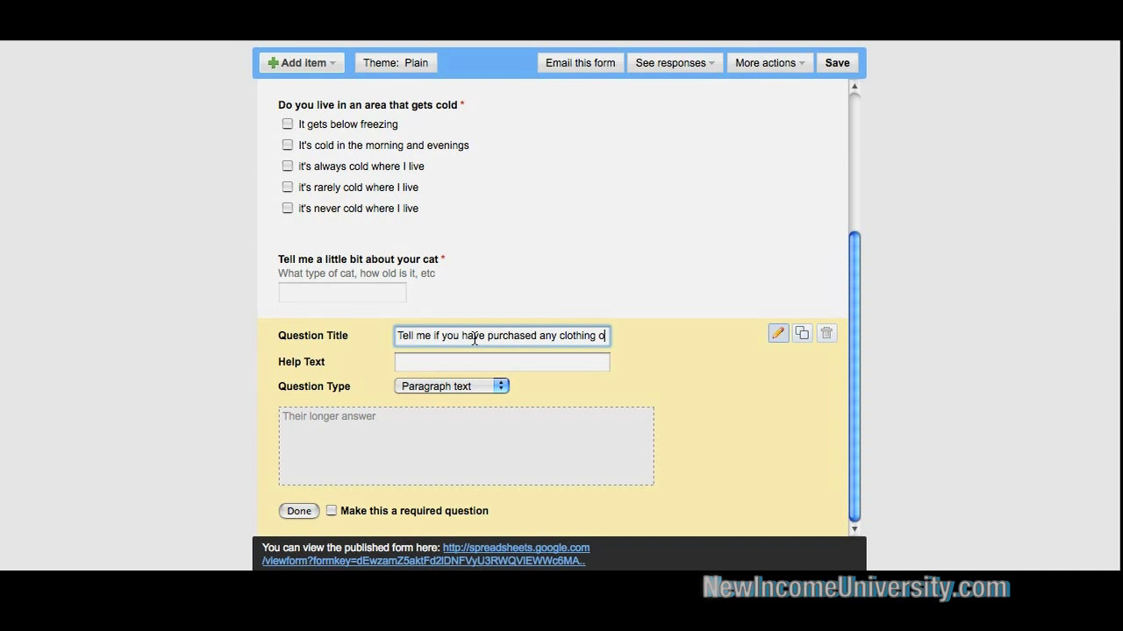
pyautogui.write('or you')
pyautogui.write('r cat')
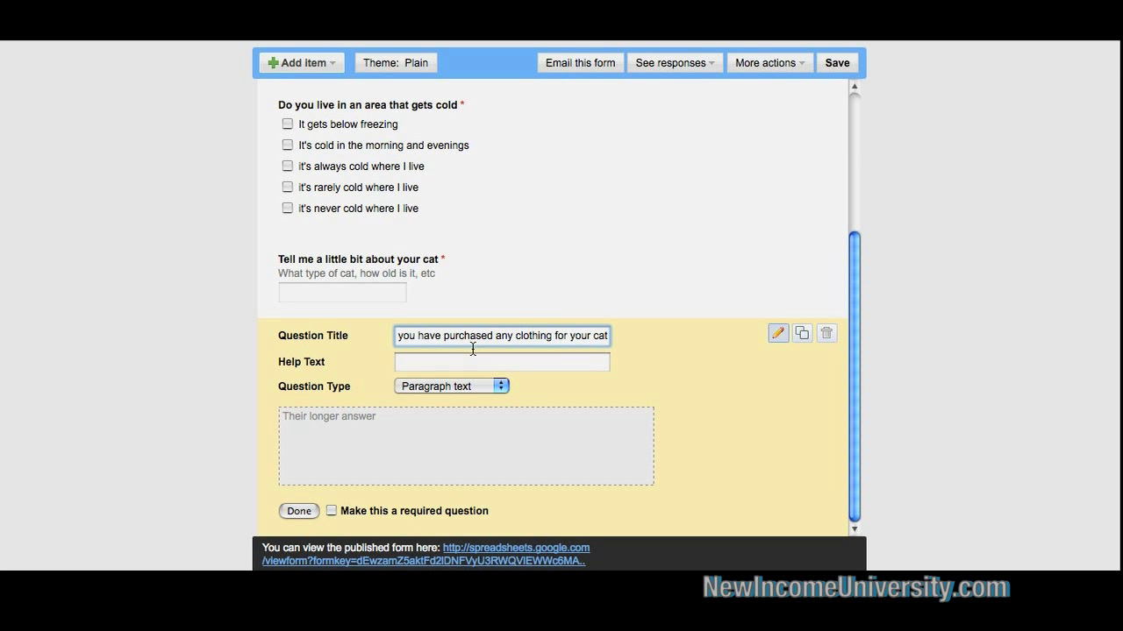
# Give the cat clothing question the help text "costumes, coats, boots, etc" and finish editing it.
pyautogui.click(458, 361)
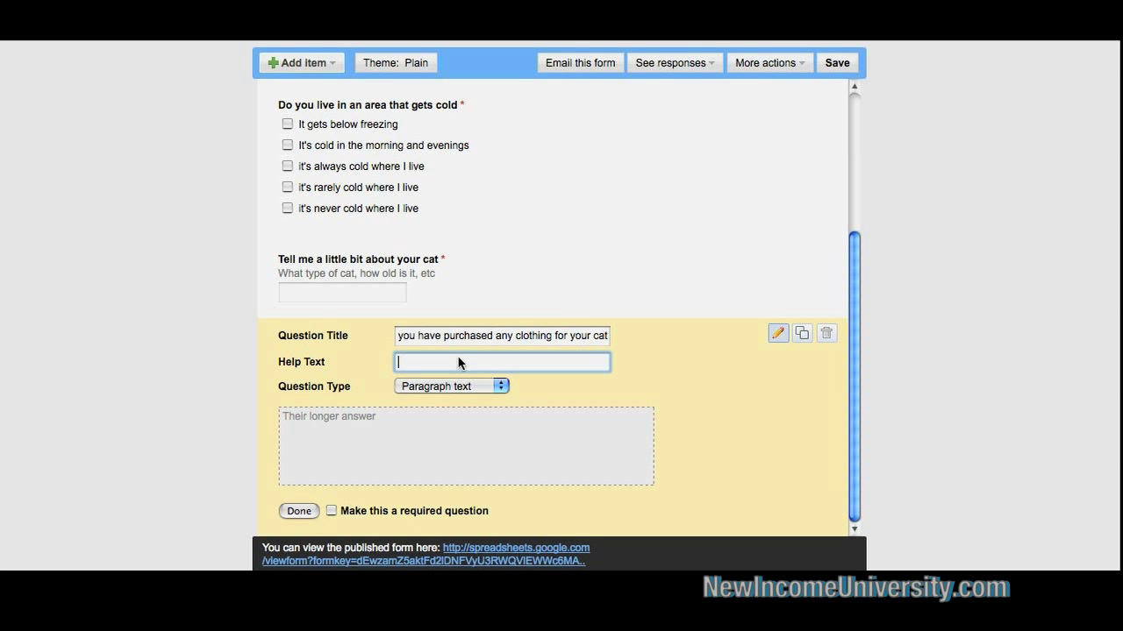
pyautogui.write('costumer')
pyautogui.press('BackSpace')
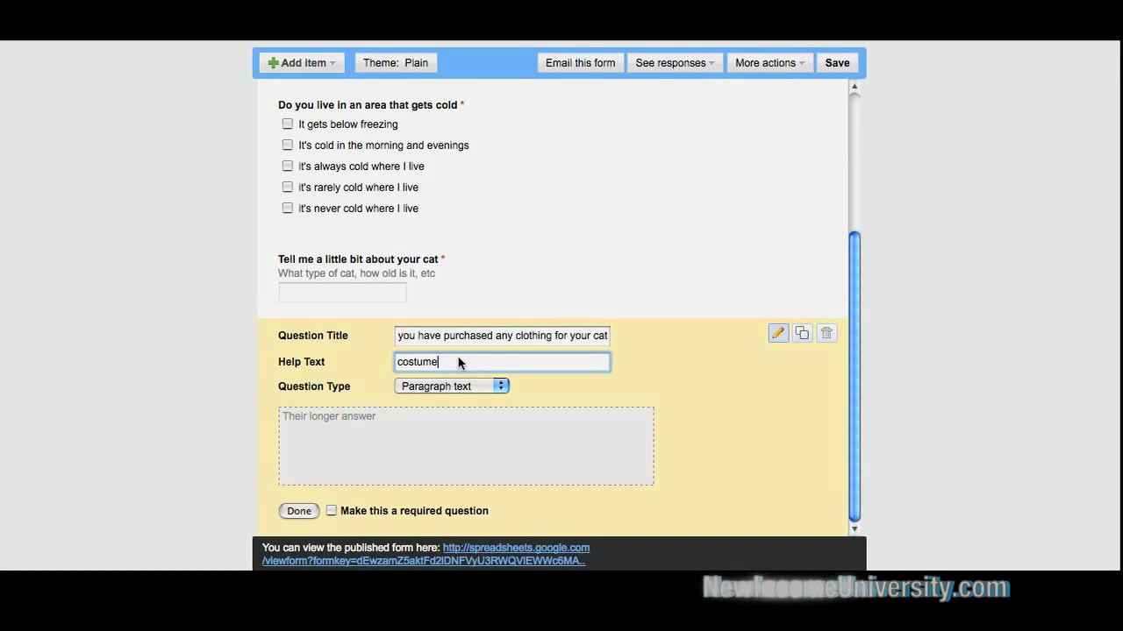
pyautogui.write('s, co')
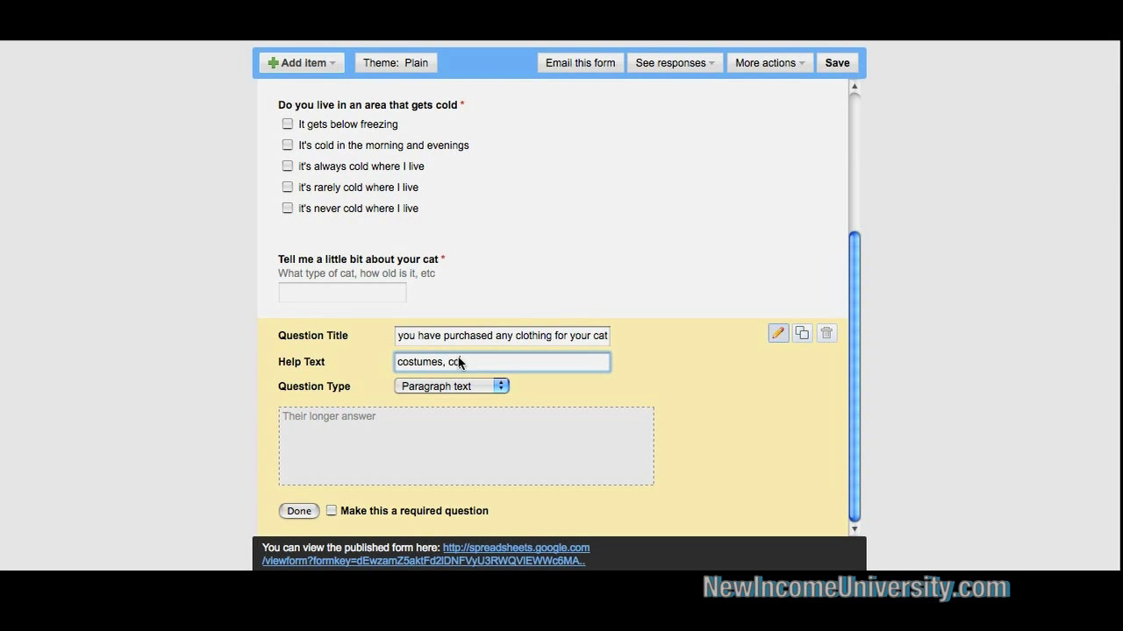
pyautogui.write('ats, boots, etc')
pyautogui.click(299, 512)
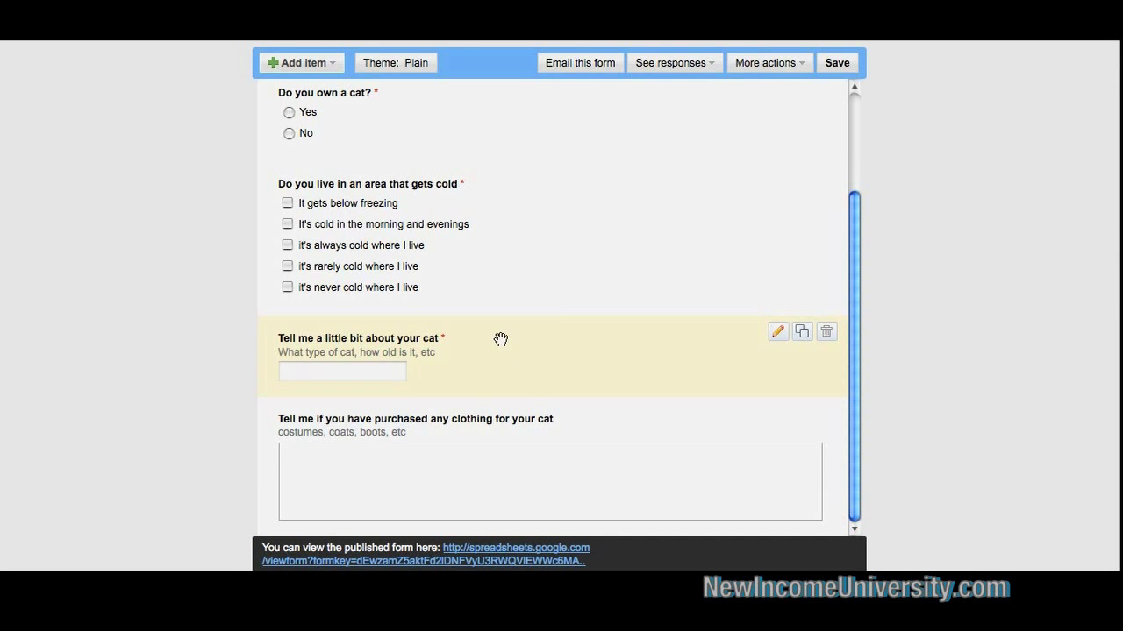
# Add a choose-from-a-list question titled "Would you ever purchase a feline coa?" at the end of the form.
pyautogui.click(332, 64)
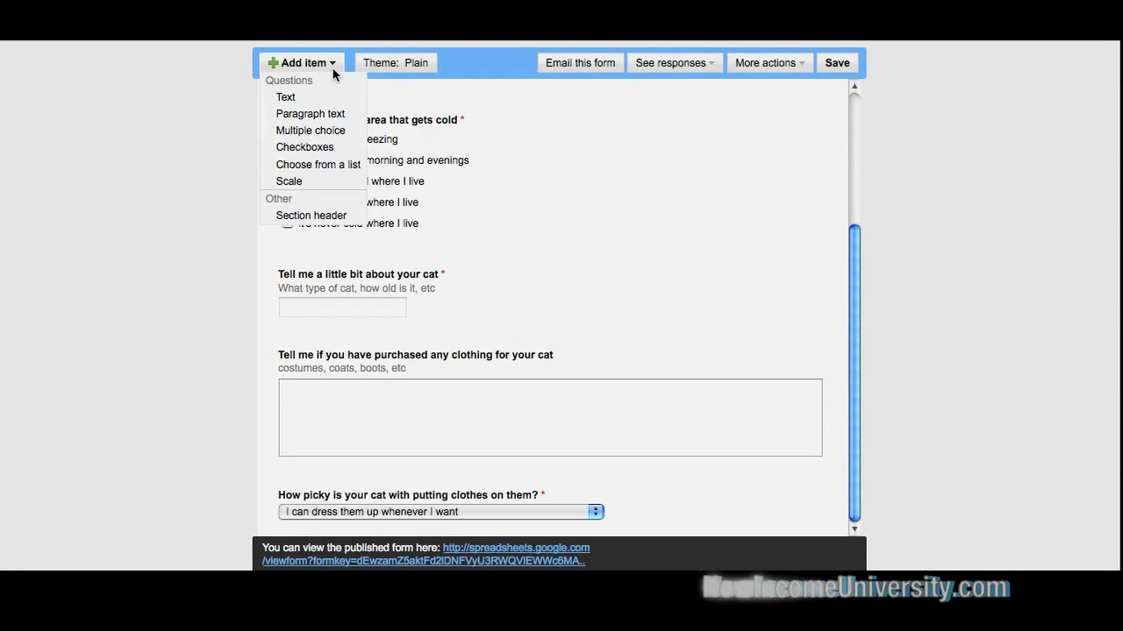
pyautogui.click(342, 165)
pyautogui.click(473, 370)
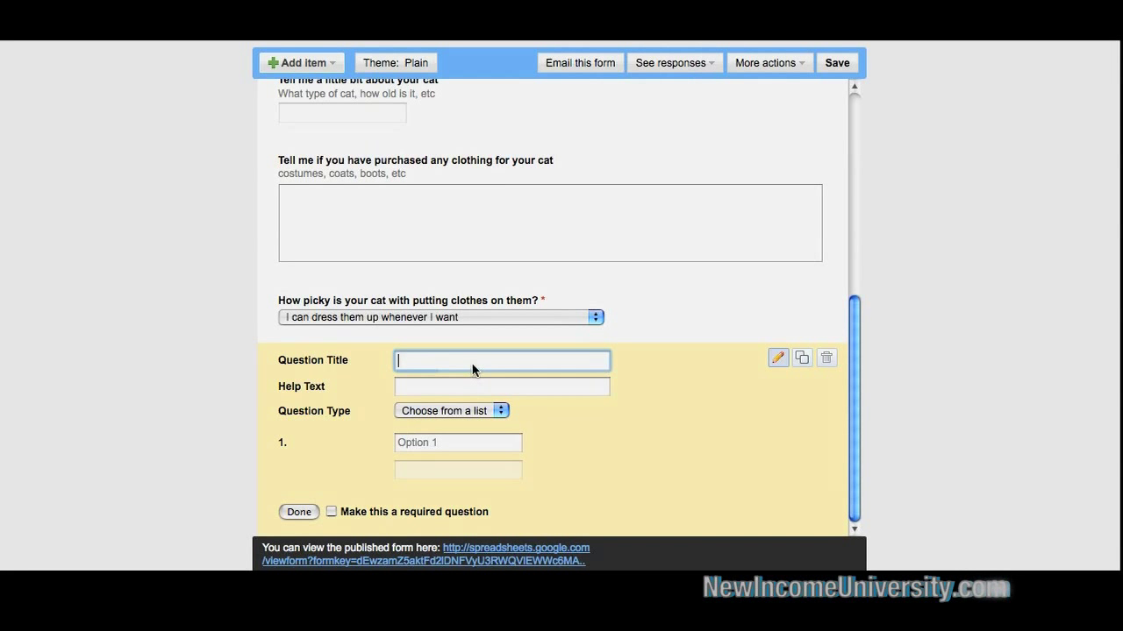
pyautogui.write('Would yo')
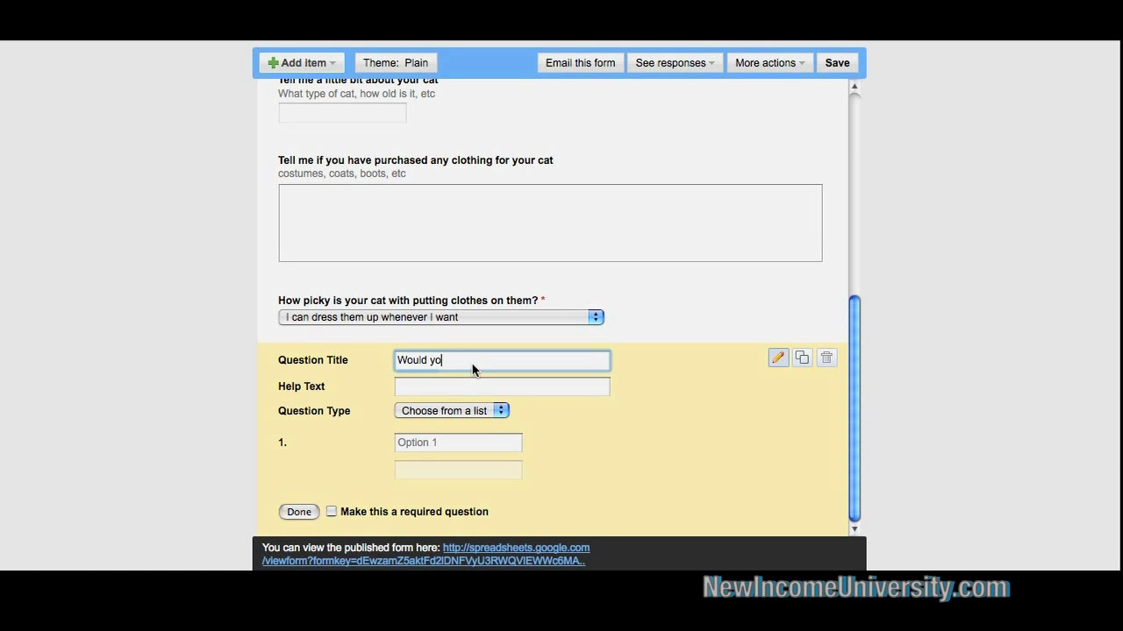
pyautogui.write('u ever purchase a feline coa?')
# Enter three options: "Yes, I would purchase a feline coat", "I might consider purchasing a feline coat", "I would purchase a feline coat for a friends cat".
pyautogui.click(438, 446)
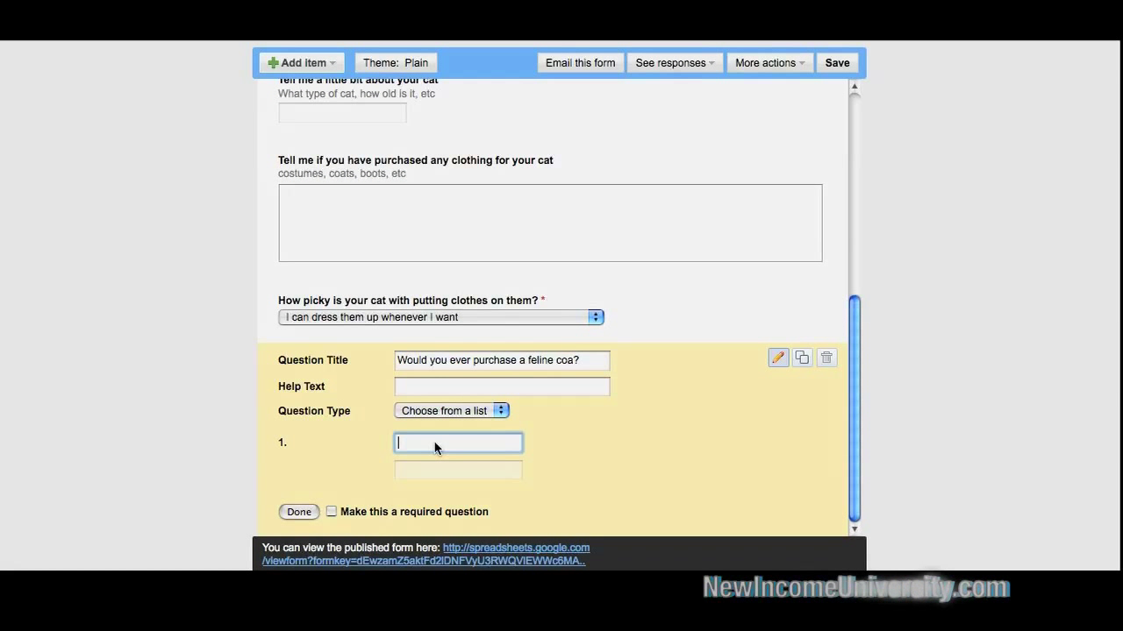
pyautogui.write('Yes, I')
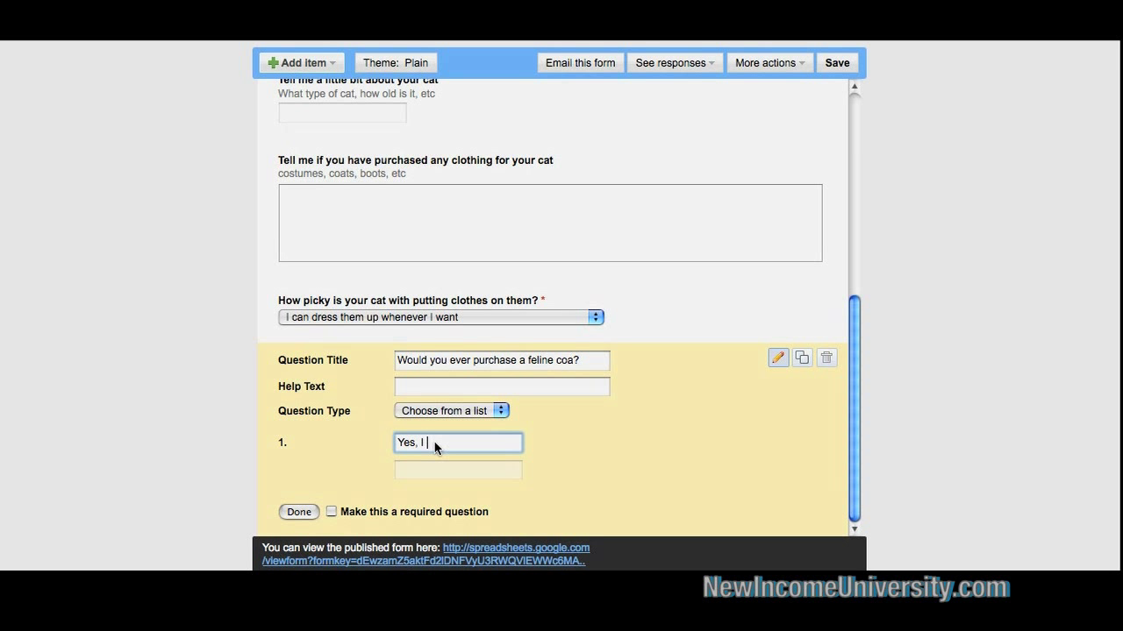
pyautogui.write(' would purchase a feline ')
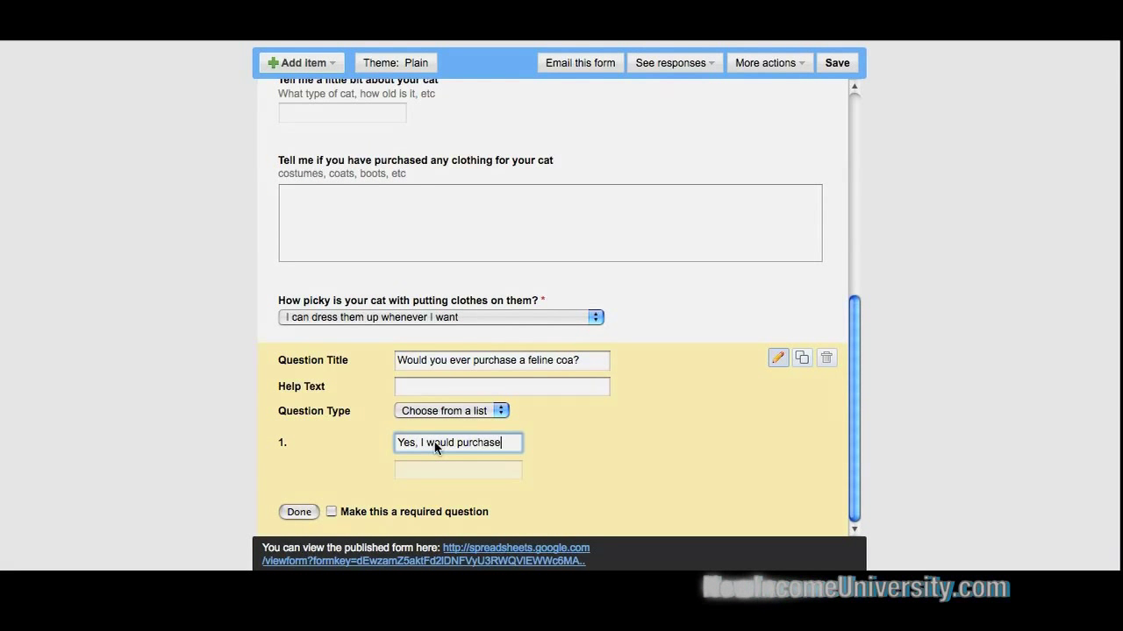
pyautogui.write('coat')
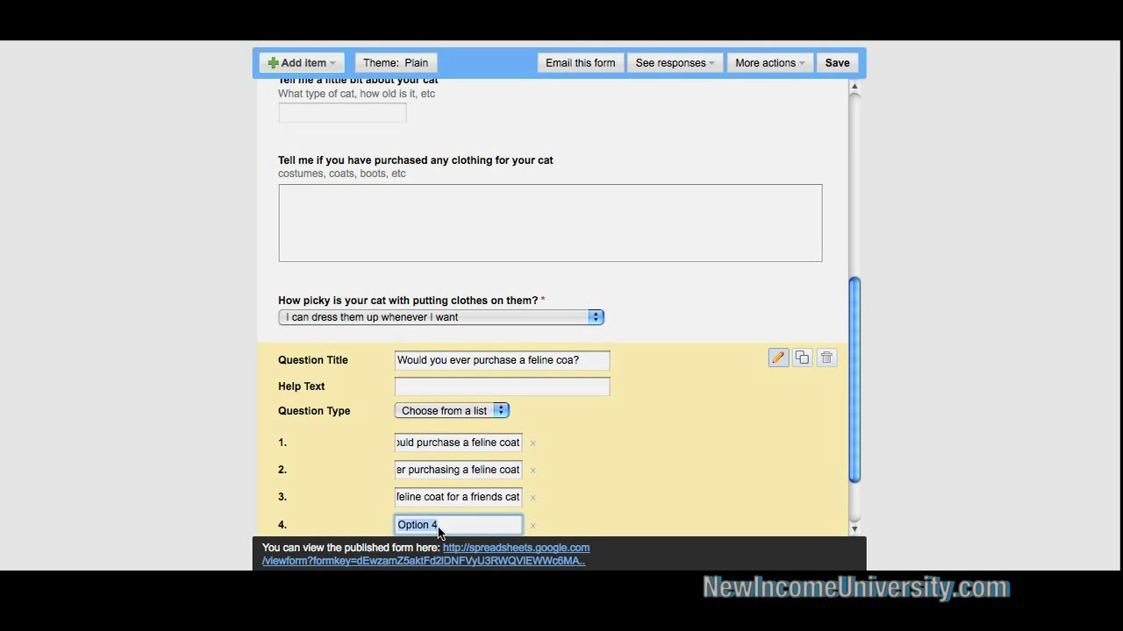
# Add a fourth option "I don't think I would ever buy a feline coat", make the question required and finish editing it.
pyautogui.write('I ')
pyautogui.write(' a ')
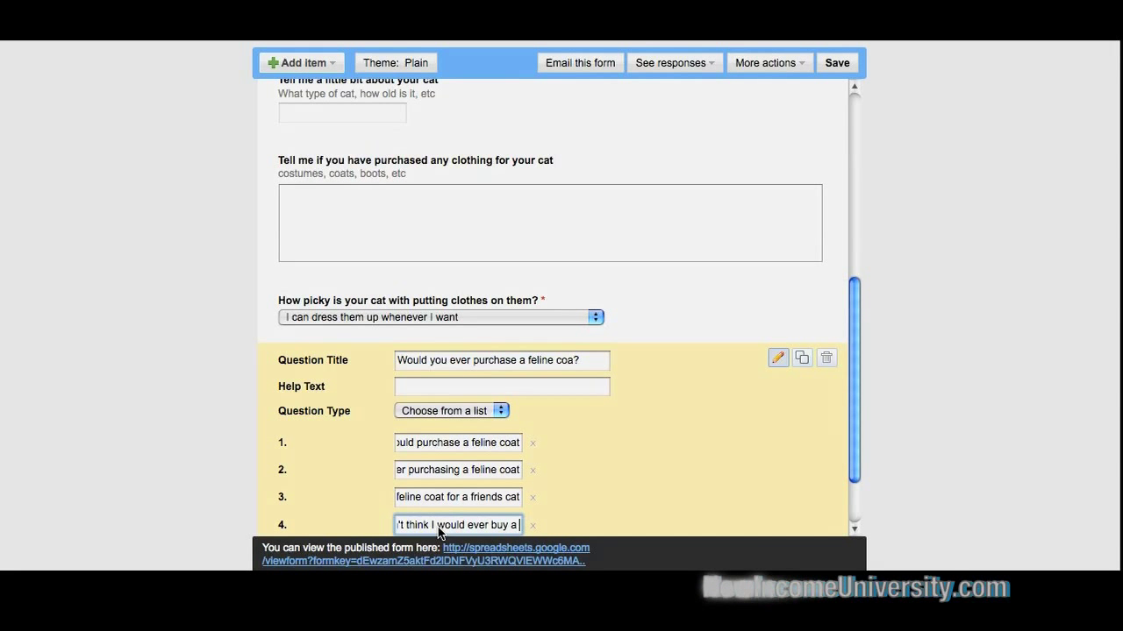
pyautogui.write('feline coat')
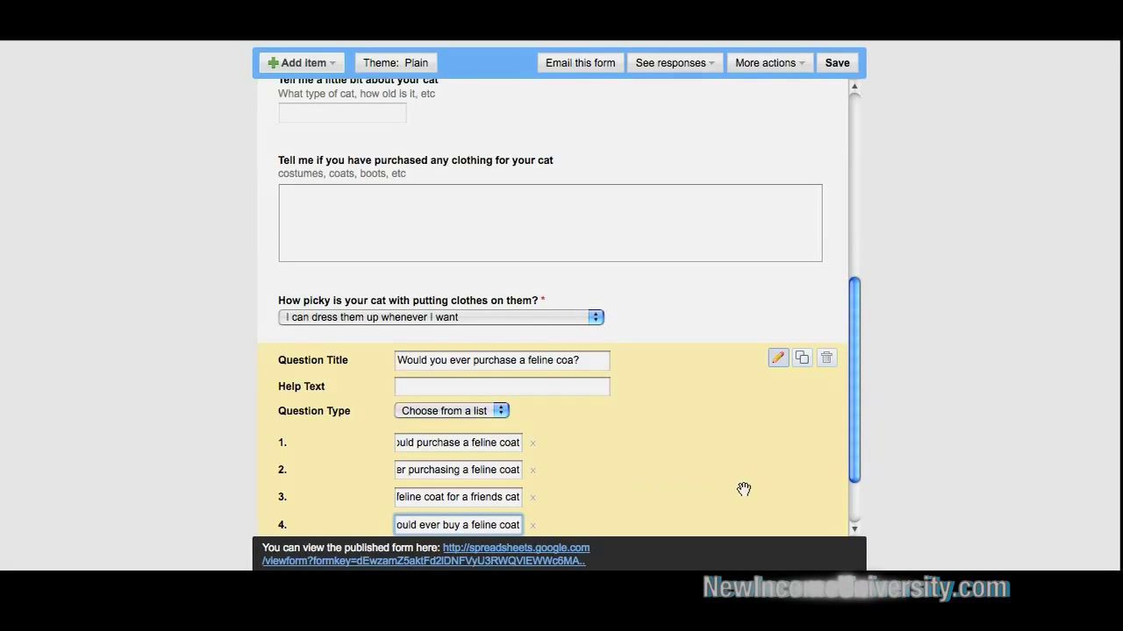
pyautogui.click(856, 512)
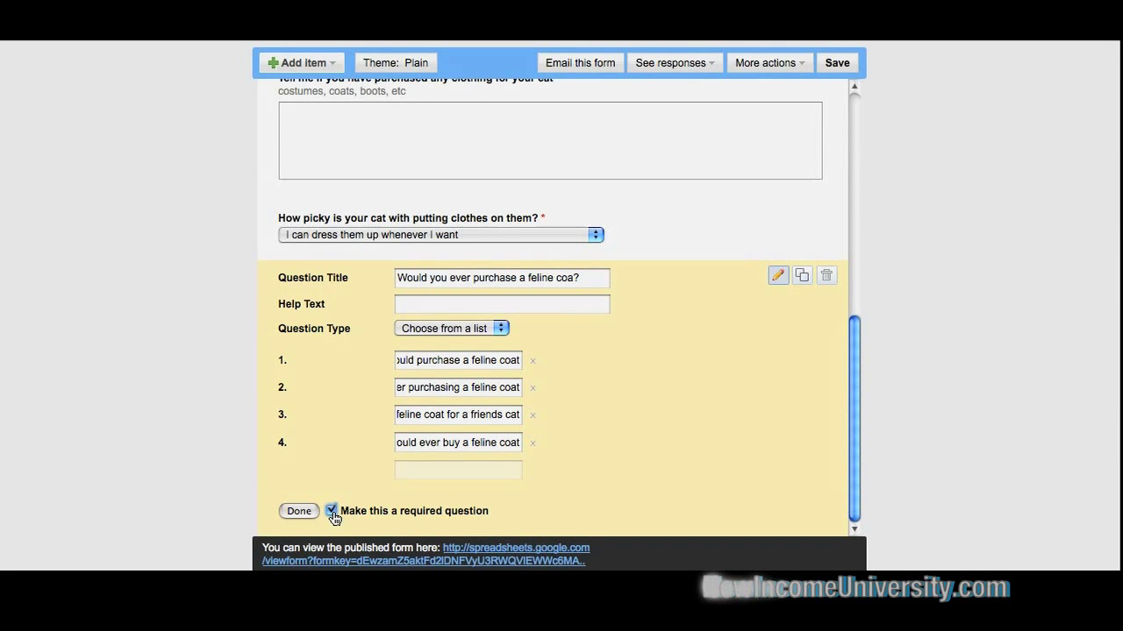
pyautogui.click(299, 511)
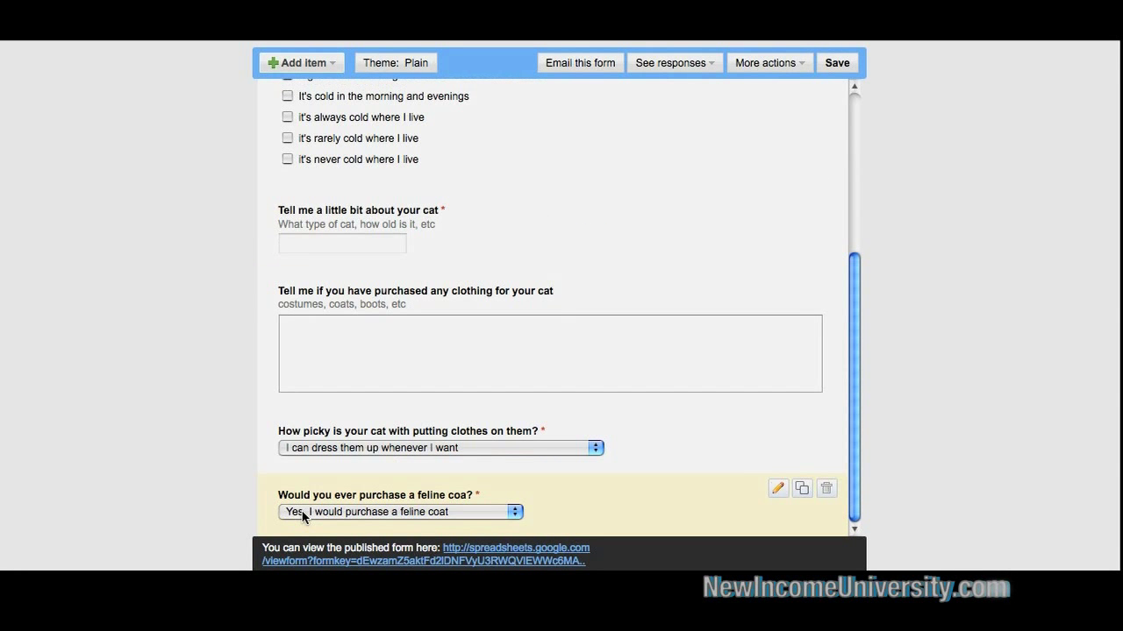
# Correct the last question's title to "Would you ever purchase a feline coat?" and finish editing it.
pyautogui.moveTo(855, 395); pyautogui.dragTo(868, 158)
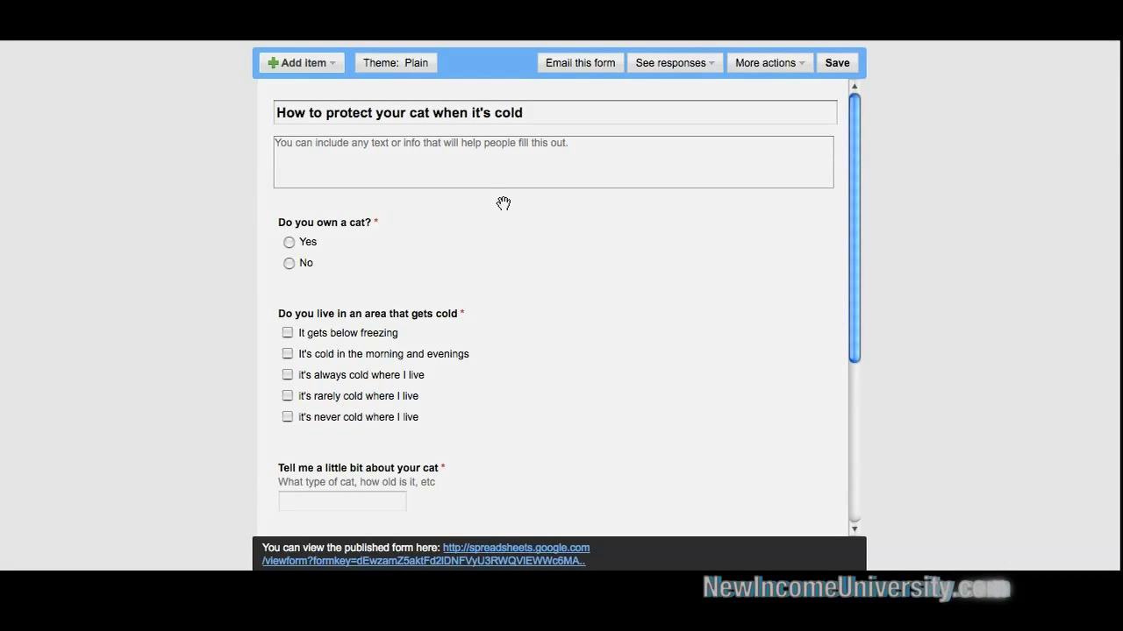
pyautogui.scroll(-2, 458, 237)
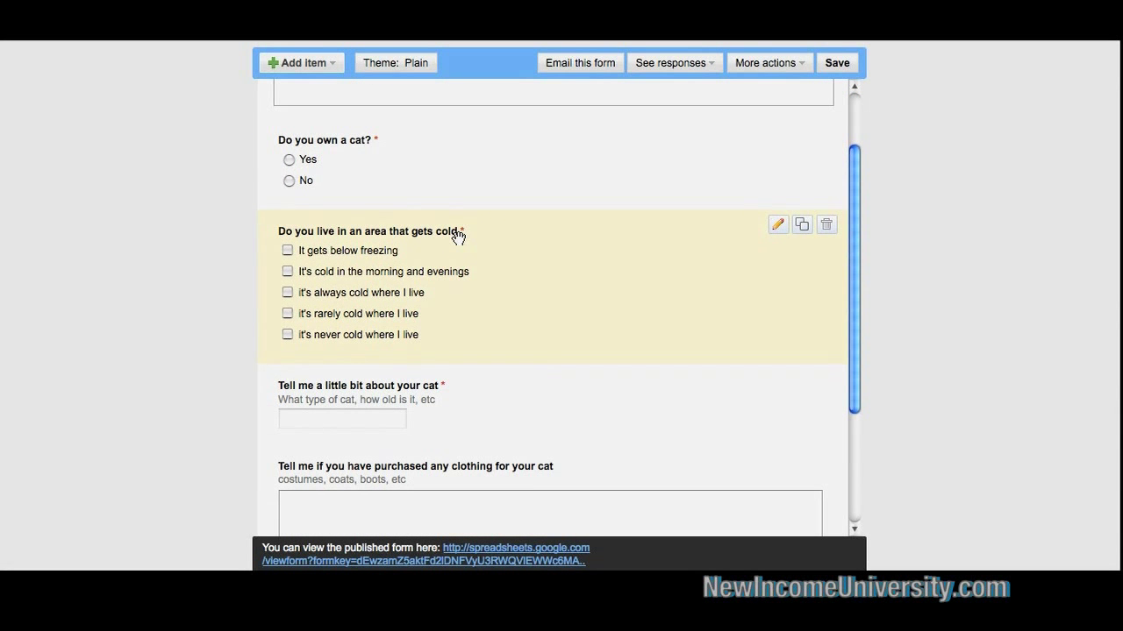
pyautogui.scroll(-3, 439, 243)
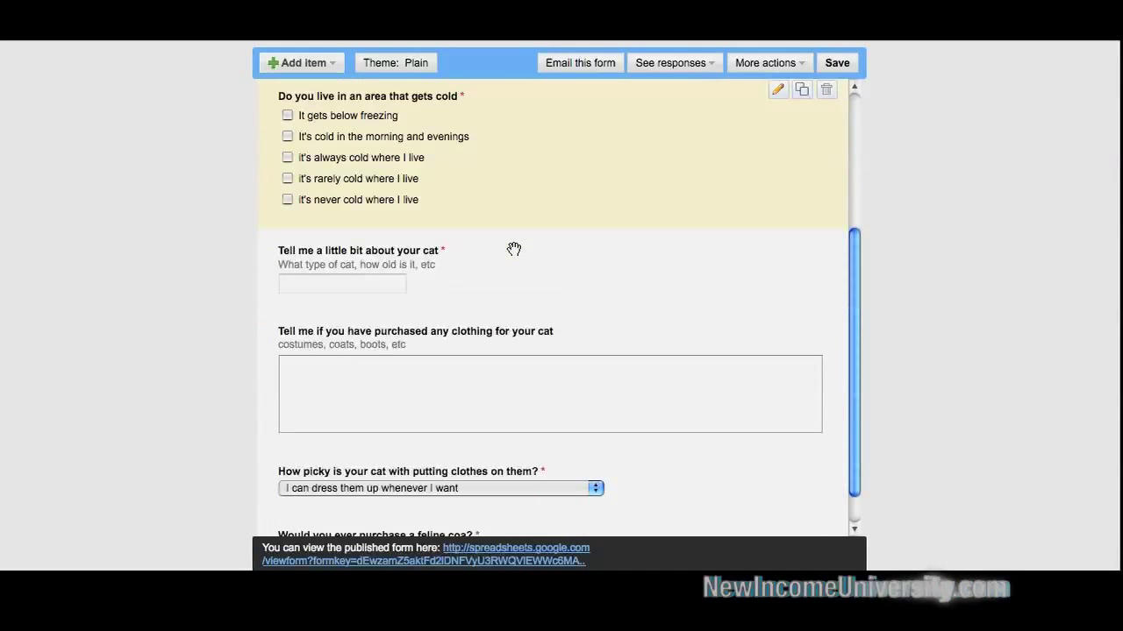
pyautogui.scroll(-1, 558, 274)
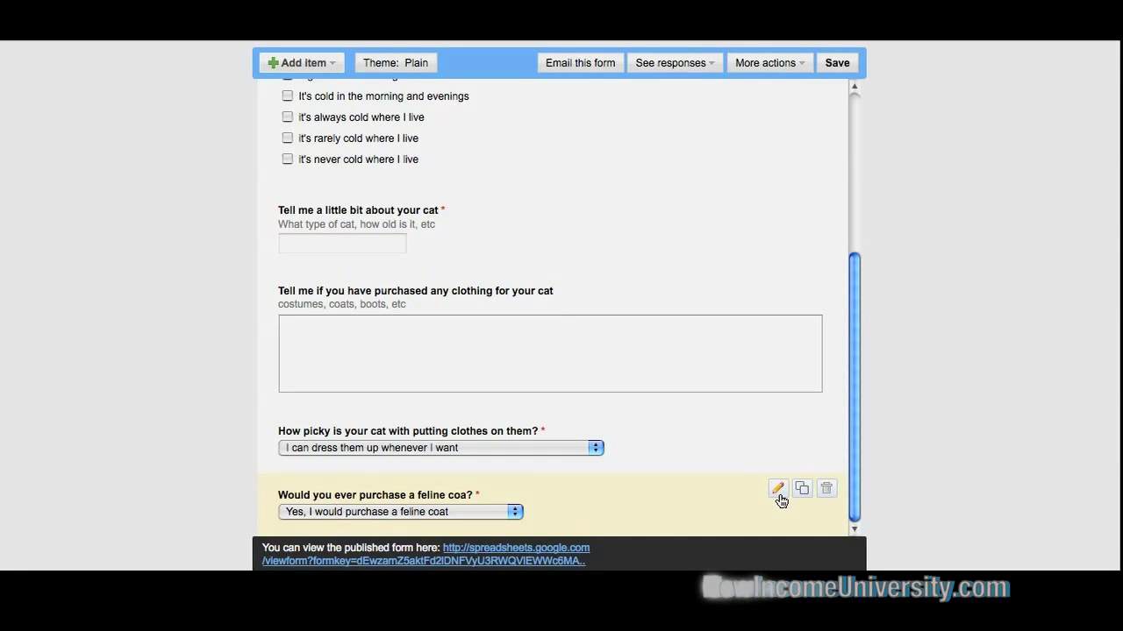
pyautogui.click(778, 490)
pyautogui.click(576, 493)
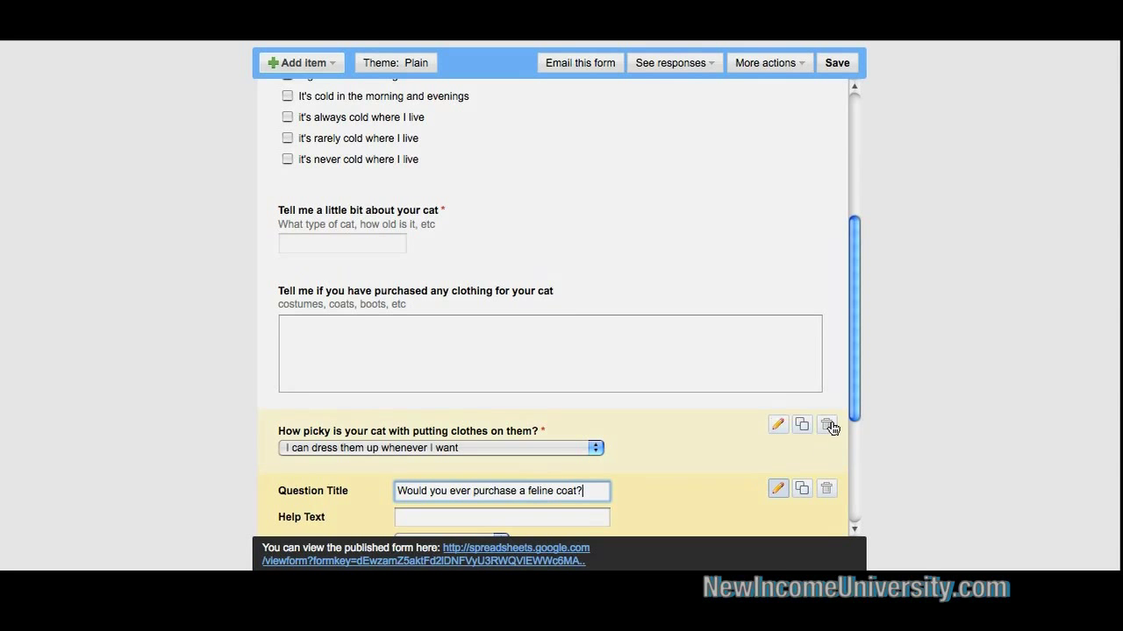
pyautogui.scroll(-5, 850, 400)
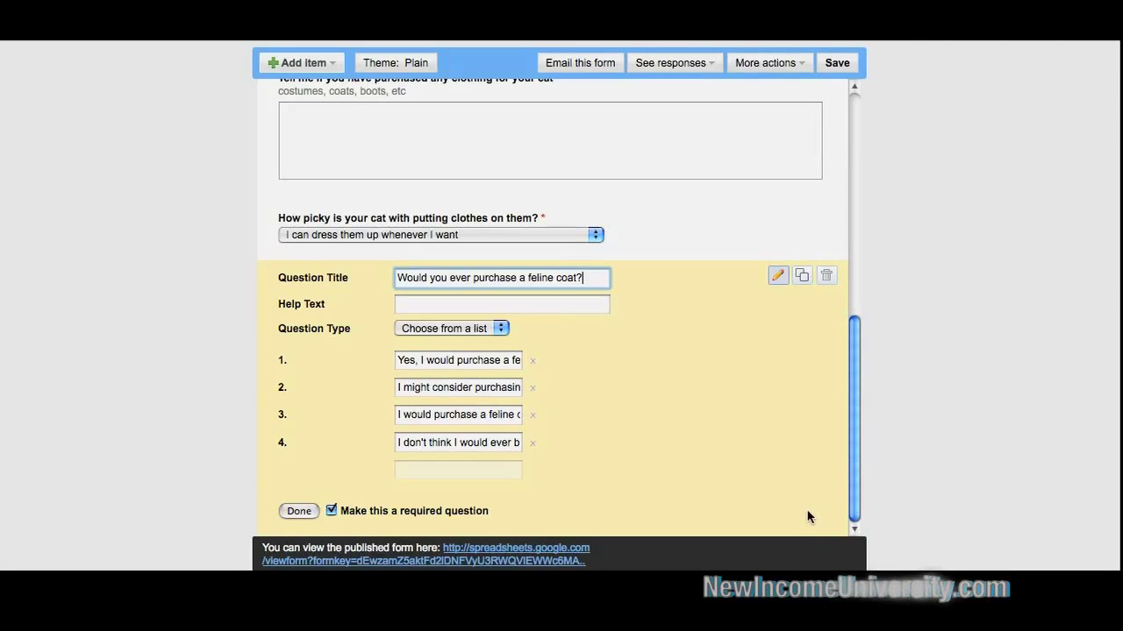
pyautogui.click(299, 511)
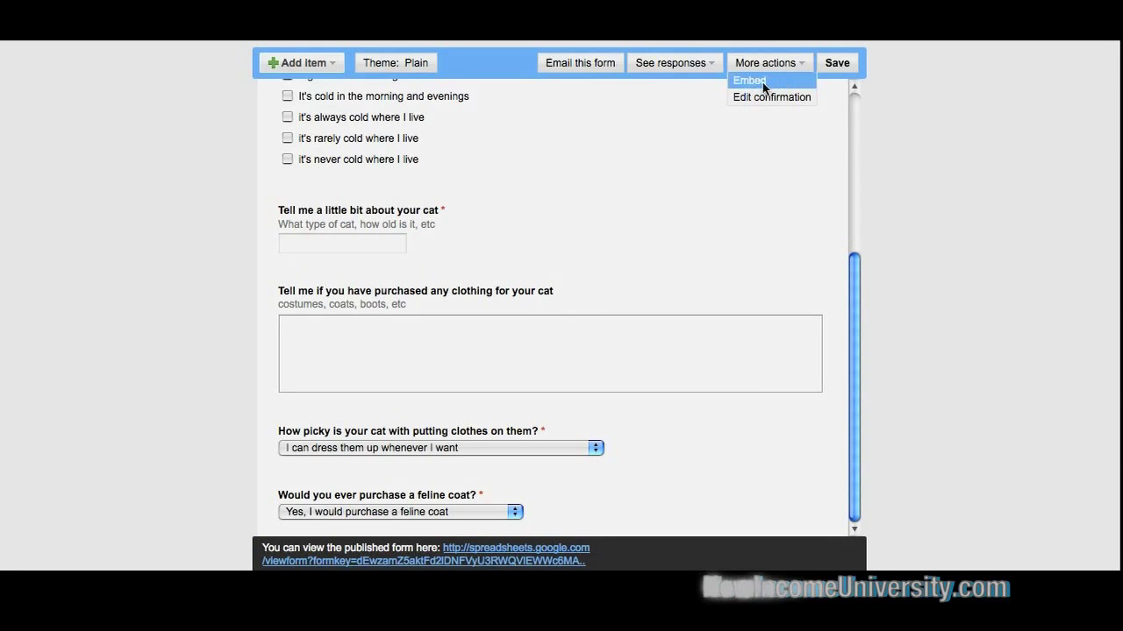
# Open the form's embed code for a blog or website and copy it.
pyautogui.click(752, 84)
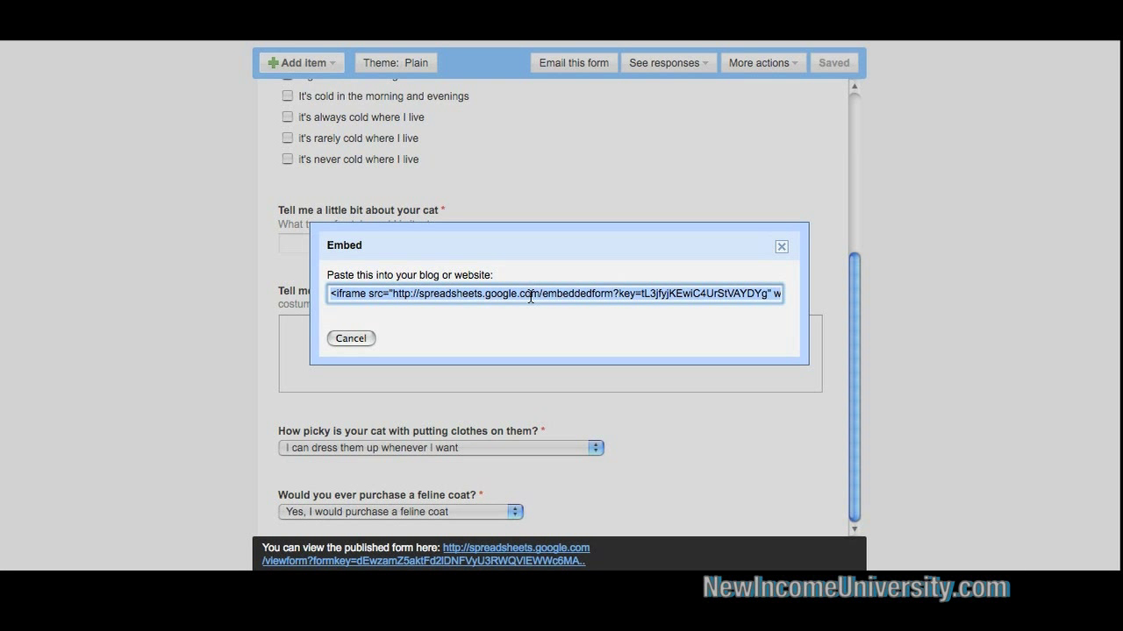
pyautogui.click(352, 340)
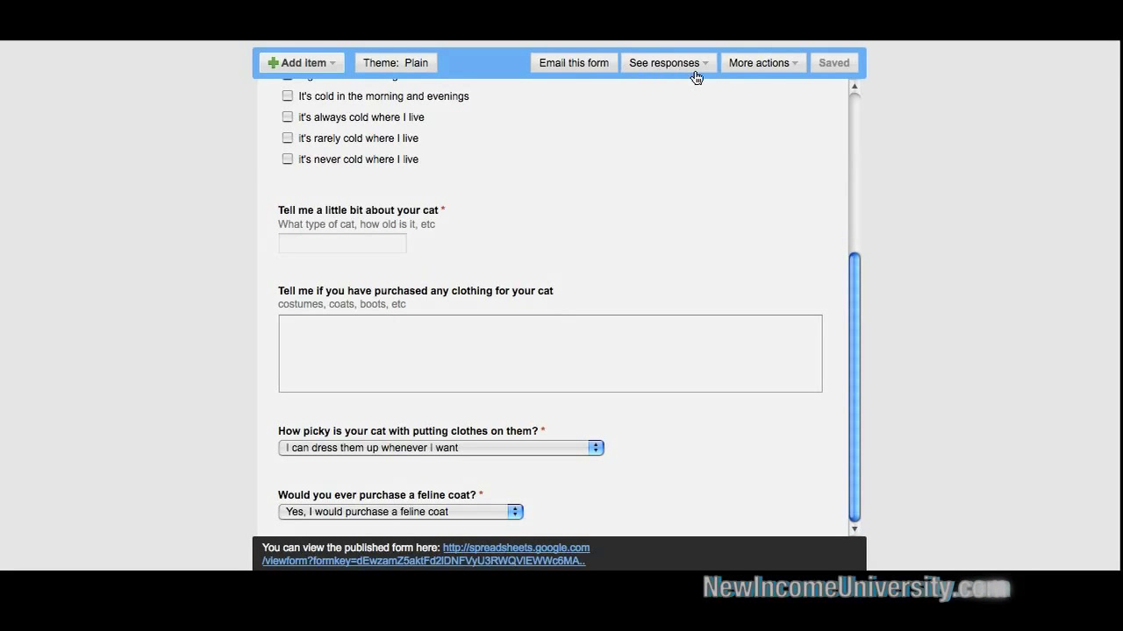
pyautogui.click(795, 70)
pyautogui.click(744, 81)
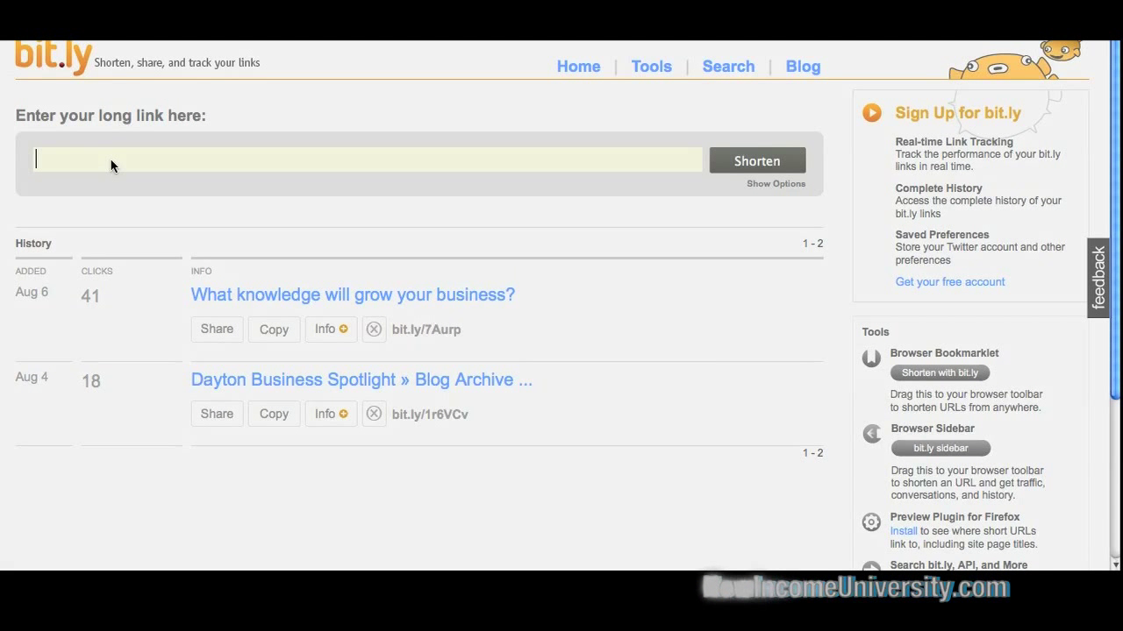
# Switch to bit.ly, shorten the copied embed code and select the short link, then return to the form and close the embed code.
pyautogui.hotkey('ctrl', 'v')
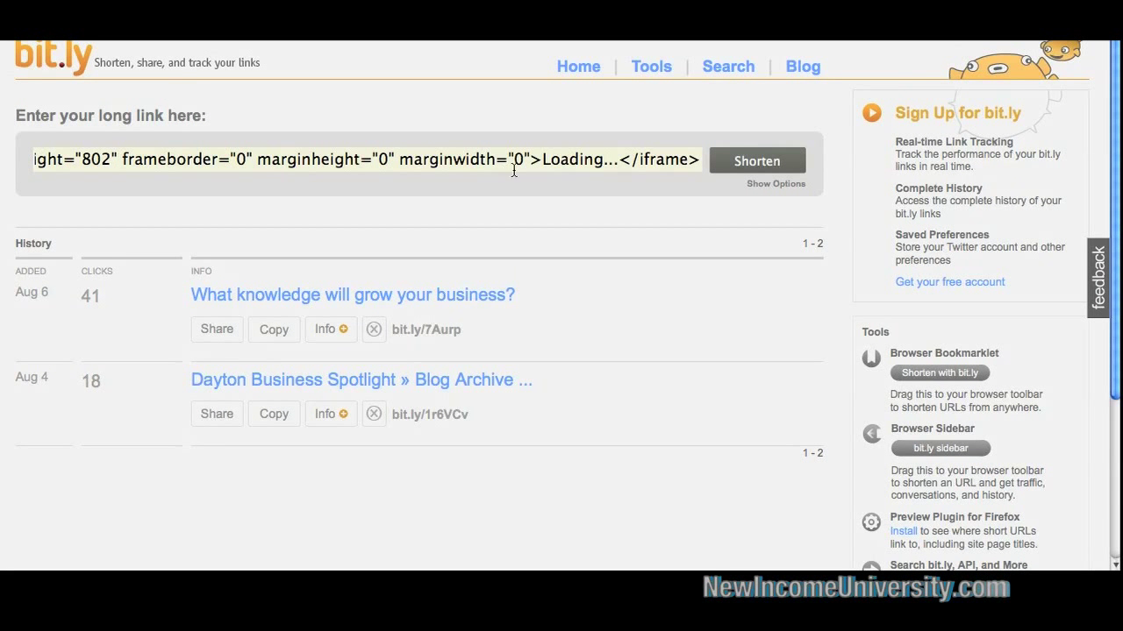
pyautogui.click(744, 163)
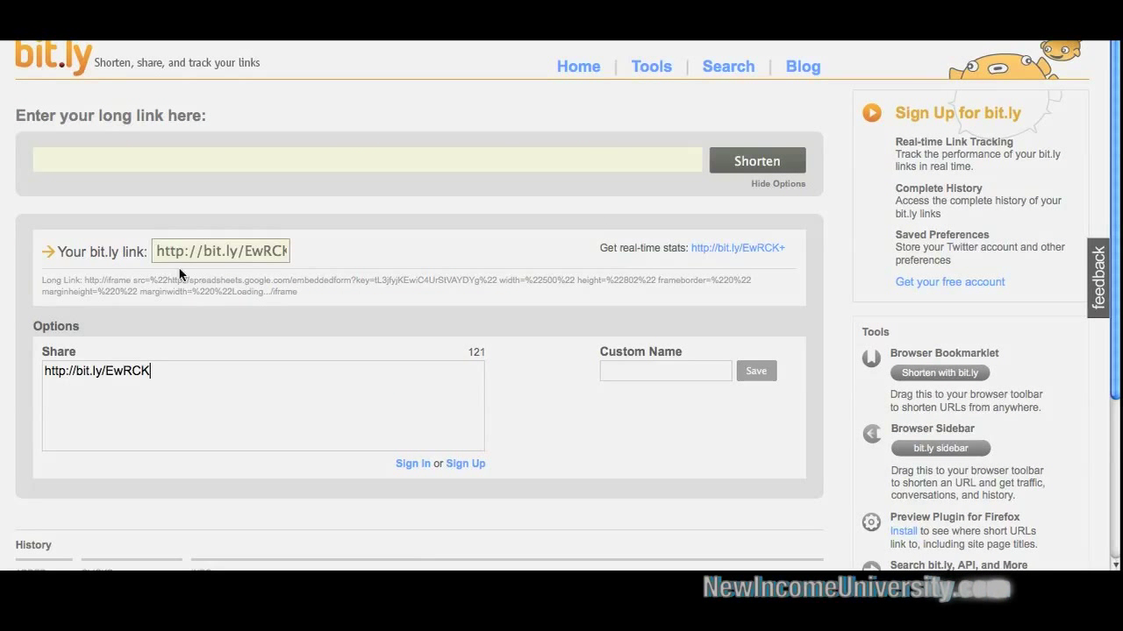
pyautogui.click(260, 255)
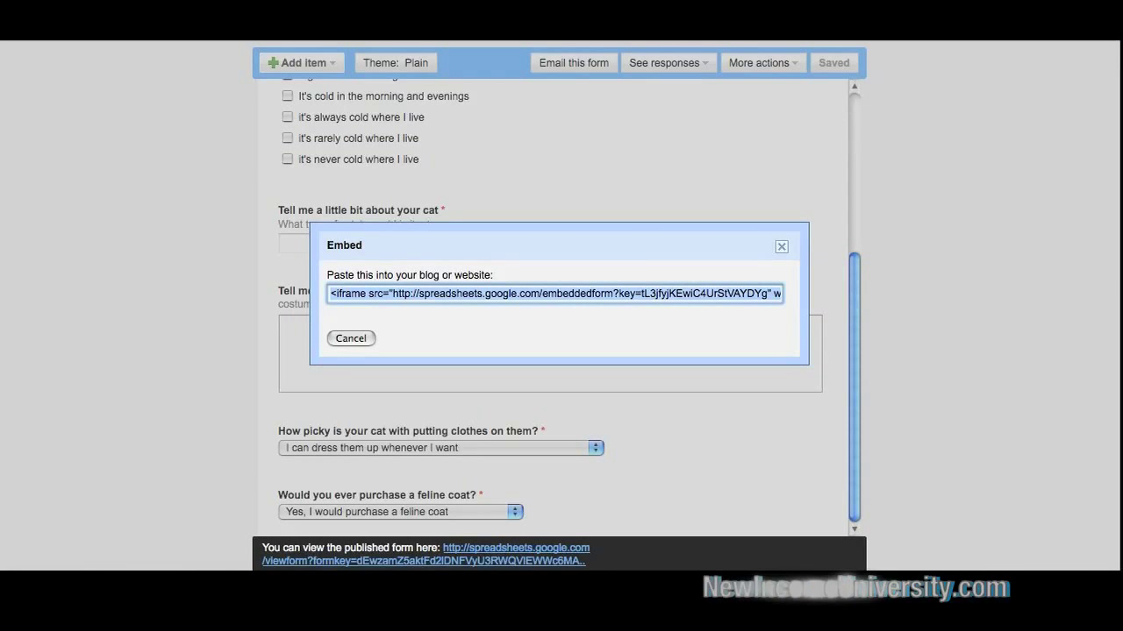
pyautogui.click(781, 246)
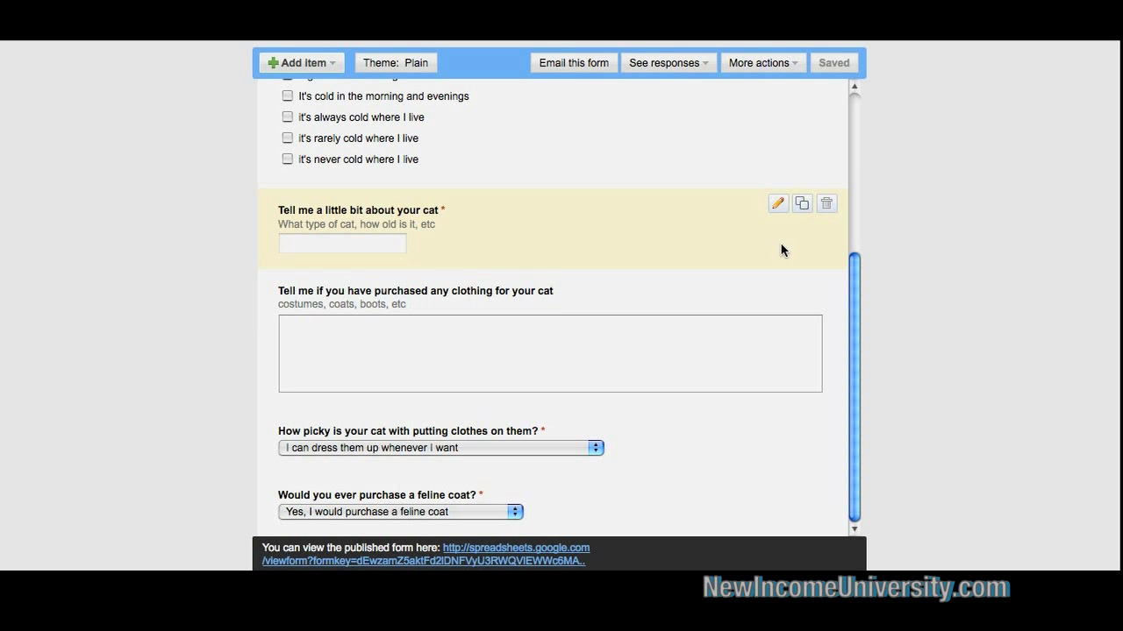
# Examine the options for emailing the form to others, including the recipients, subject and include-form setting, and cancel without sending.
pyautogui.click(599, 65)
pyautogui.click(468, 234)
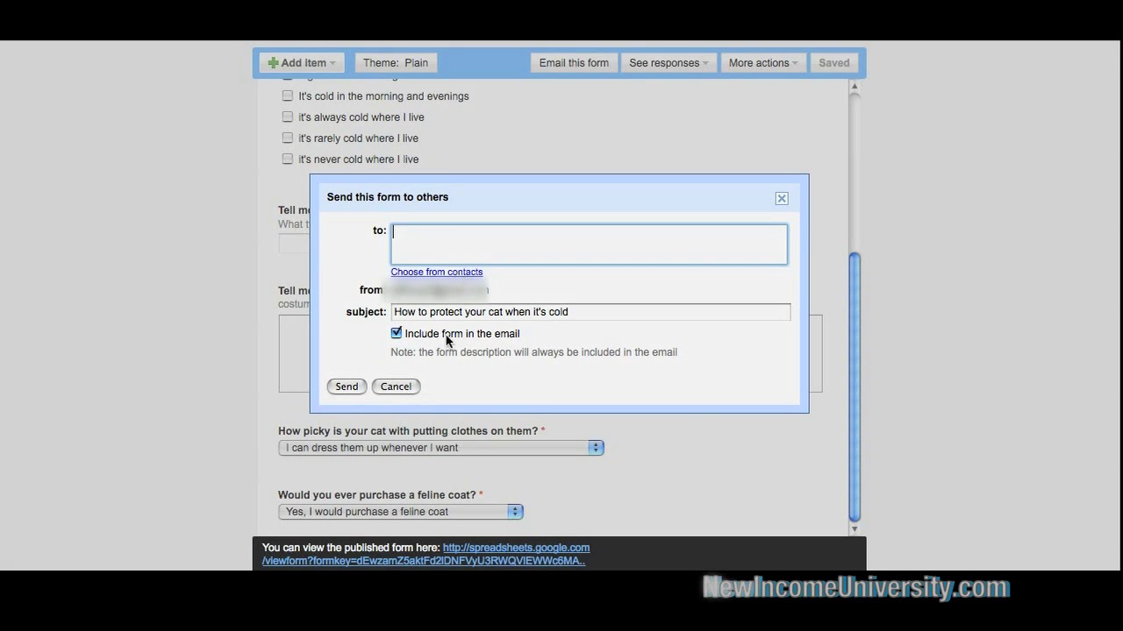
pyautogui.click(396, 387)
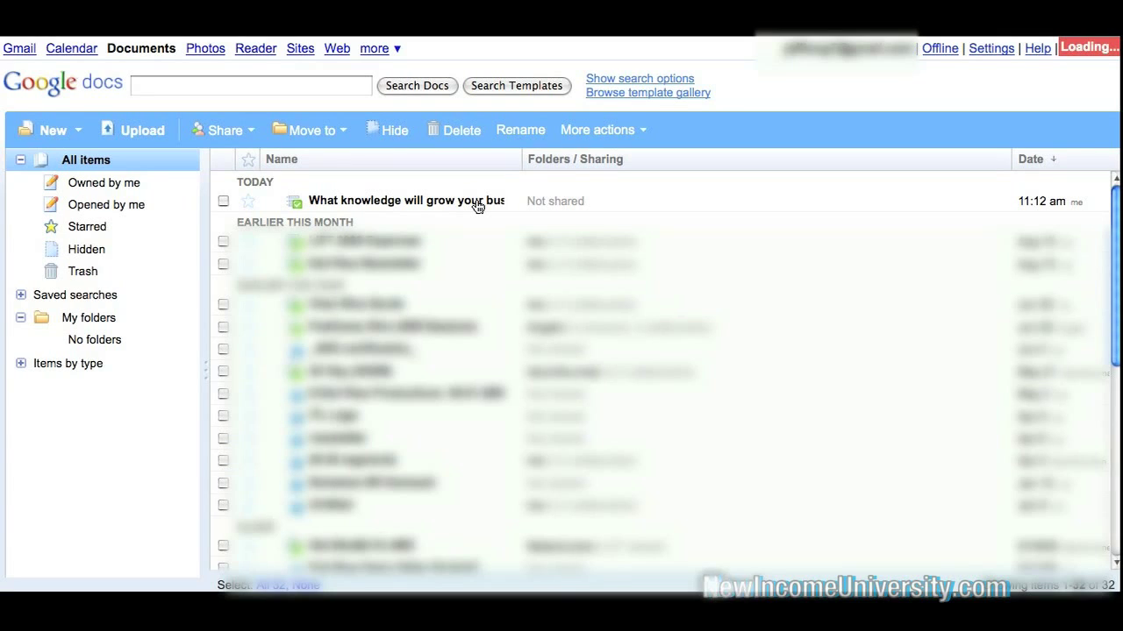
# Open the response summary of the "What knowledge will grow your business?" spreadsheet and look through its charts.
pyautogui.click(478, 202)
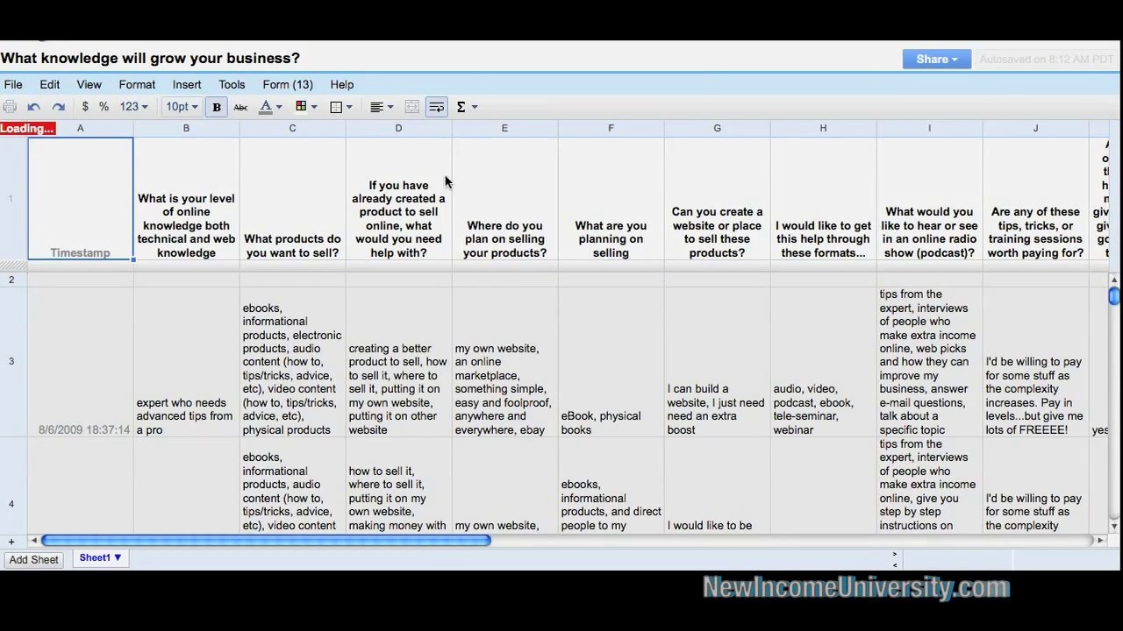
pyautogui.click(286, 88)
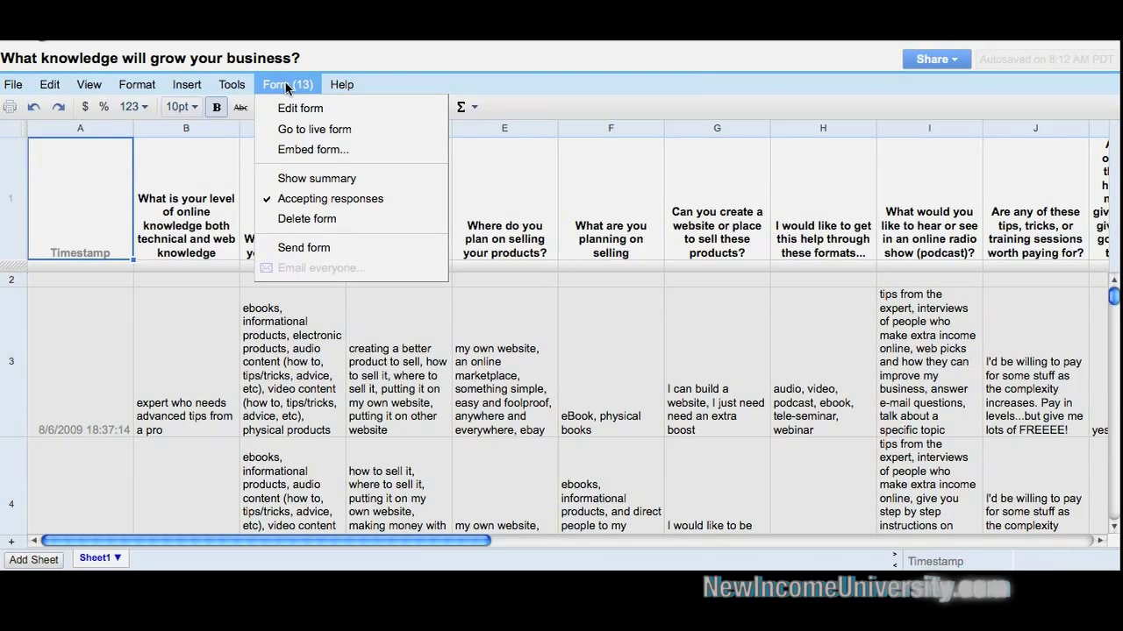
pyautogui.click(306, 179)
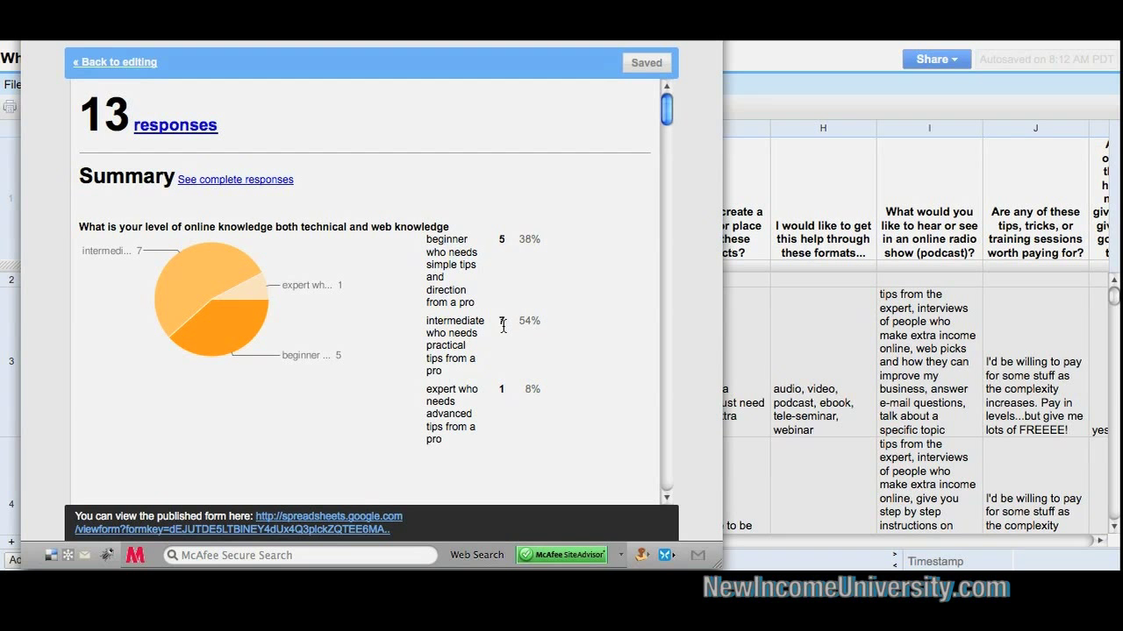
pyautogui.scroll(-5, 244, 235)
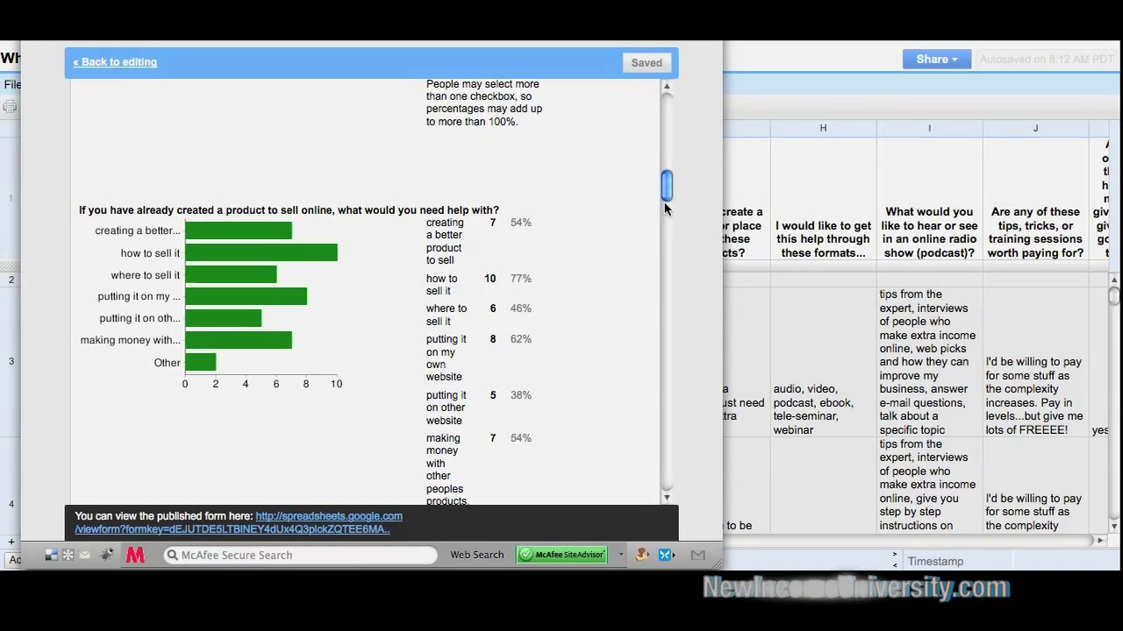
pyautogui.scroll(-4, 665, 204)
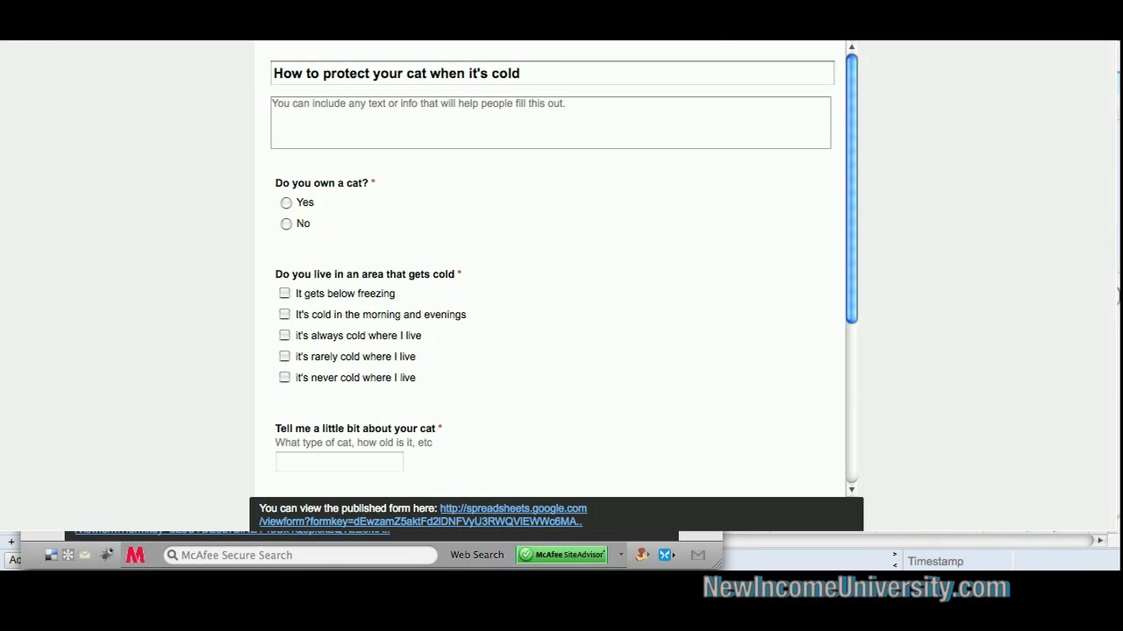